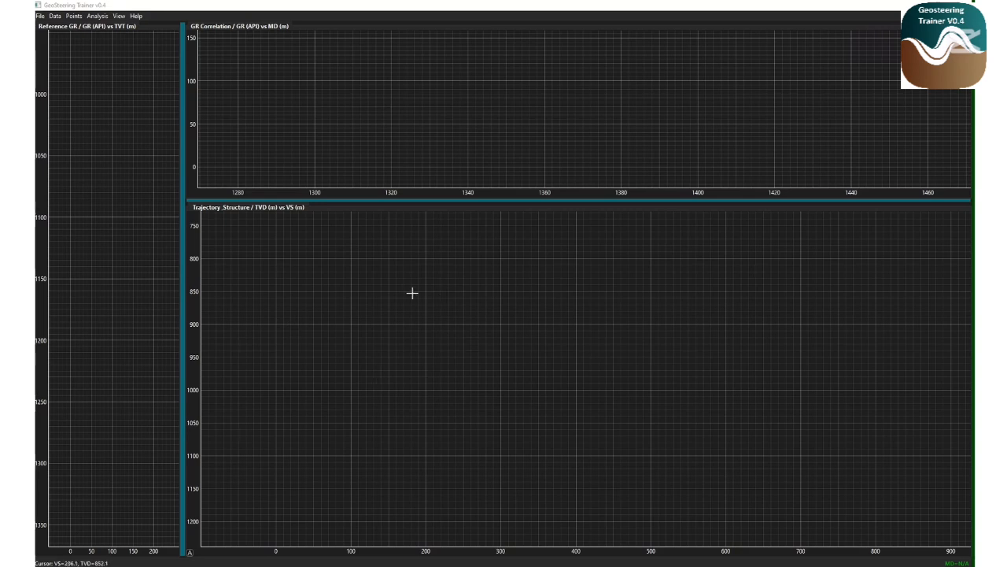
Resize the panels, enlarging the trajectory panel and widening the reference GR panel
drag(351, 198, 351, 226)
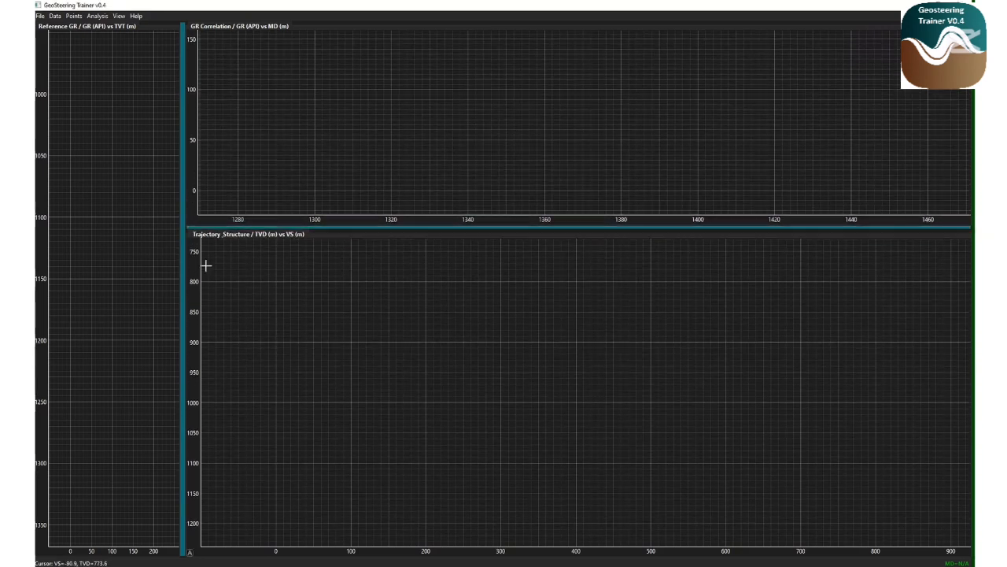
drag(185, 259, 206, 252)
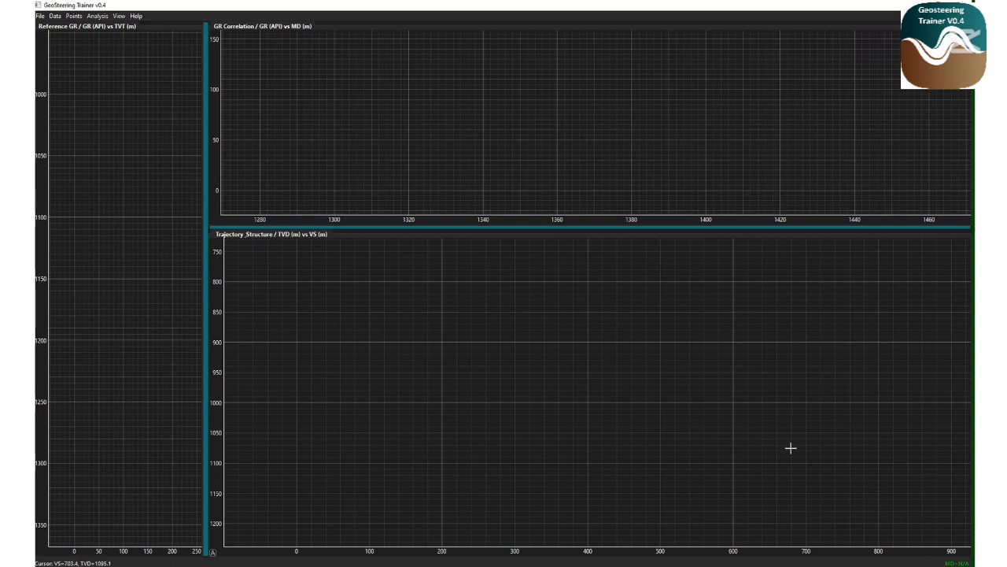
Create a new project, accepting that current data will be lost
click(40, 15)
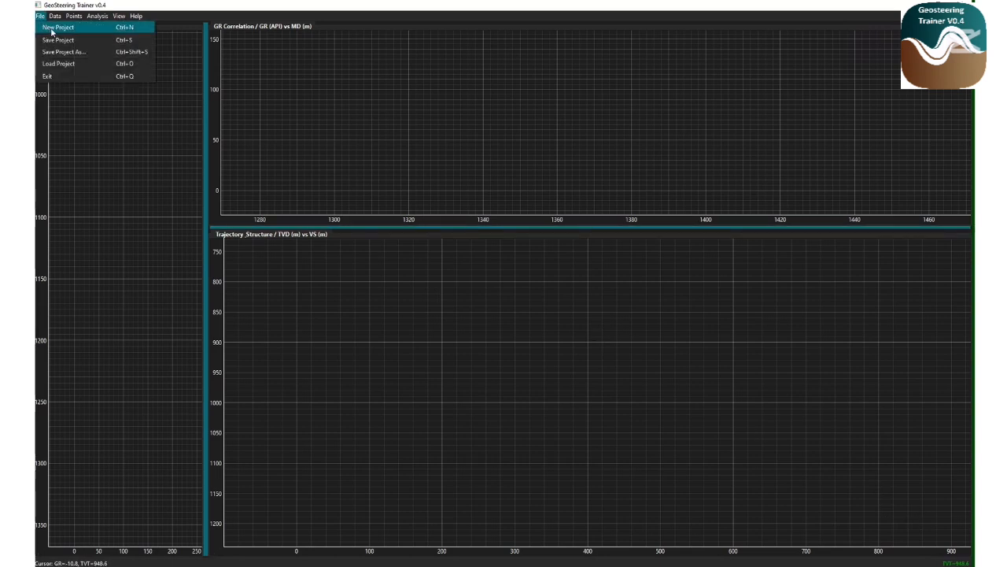
click(51, 30)
click(546, 298)
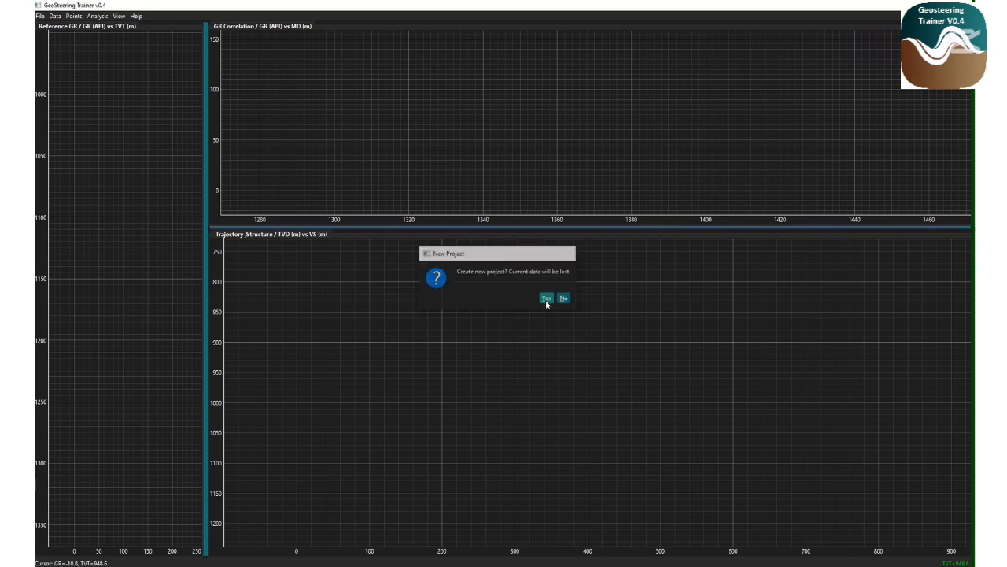
click(41, 16)
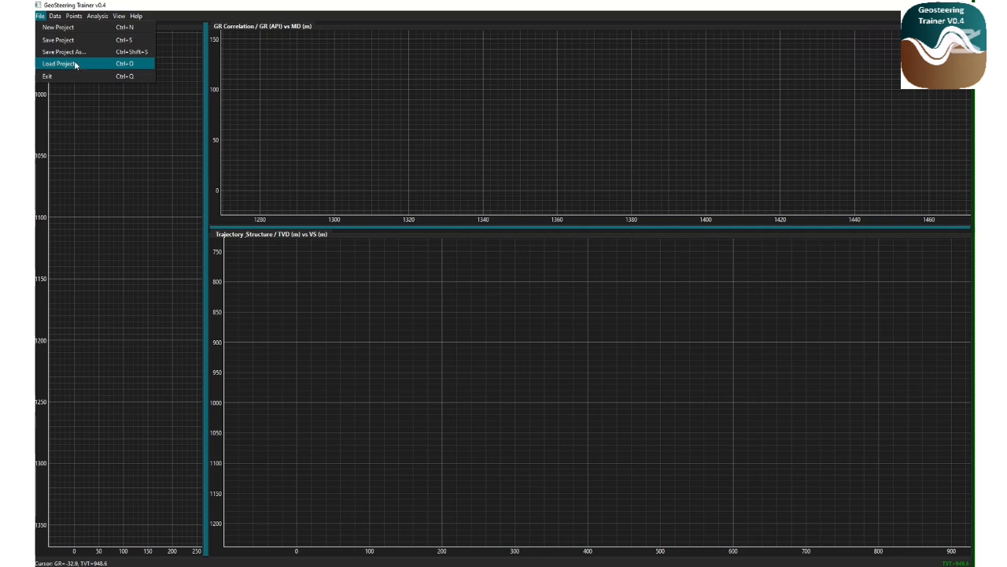
click(39, 16)
click(55, 17)
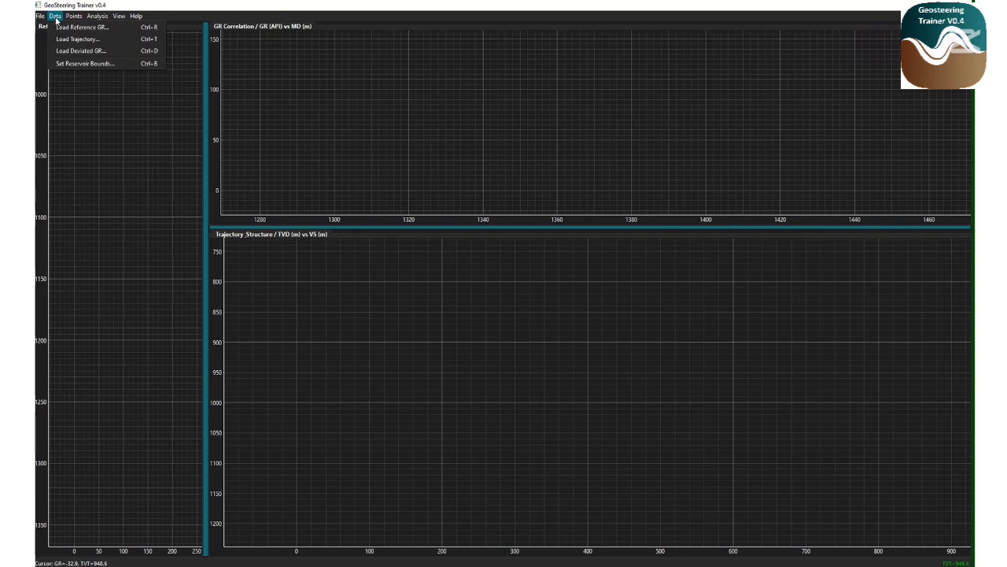
mouse_move(43, 18)
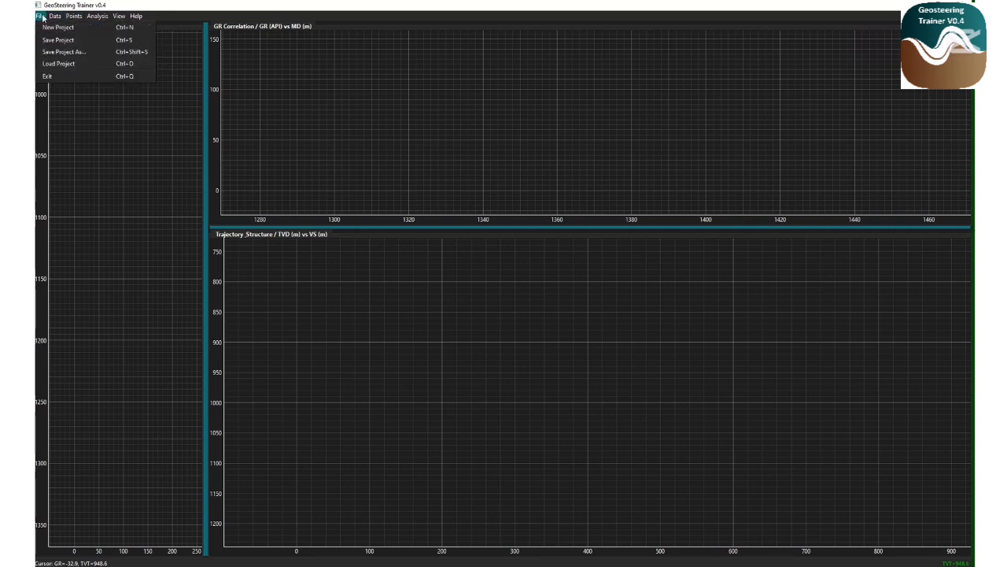
mouse_move(73, 19)
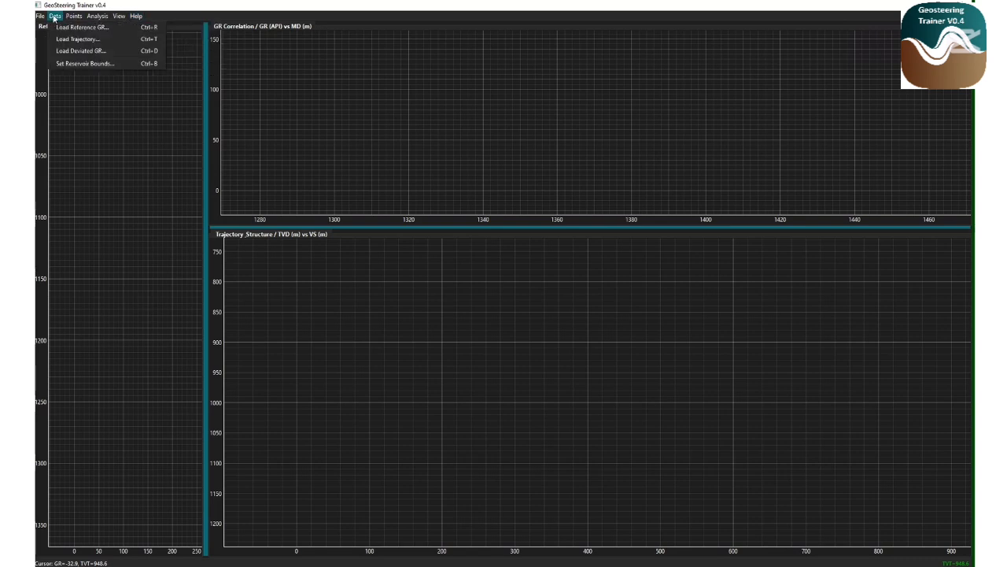
Load Typewell_GR.csv as the reference GR and autoscale its panel
click(69, 28)
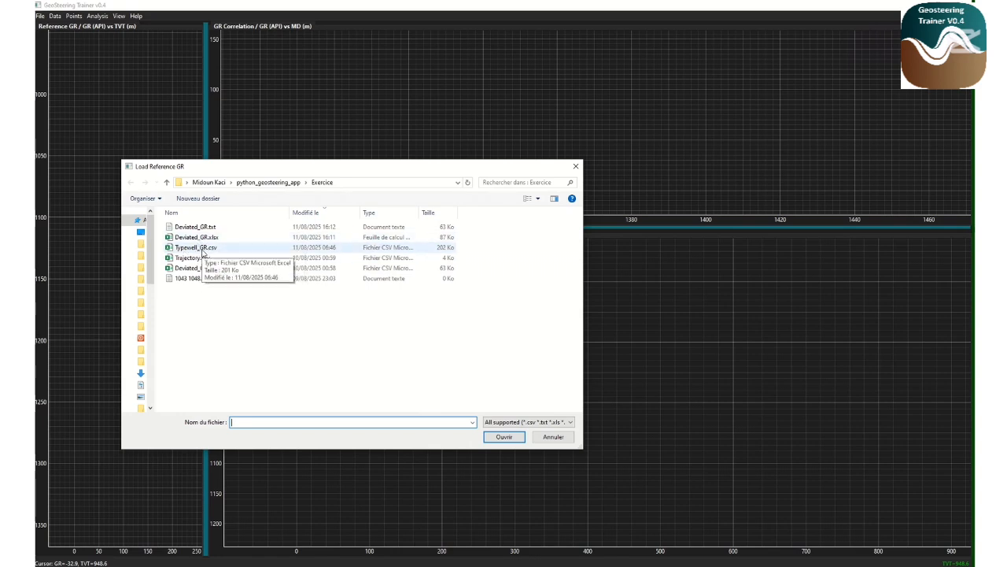
click(202, 251)
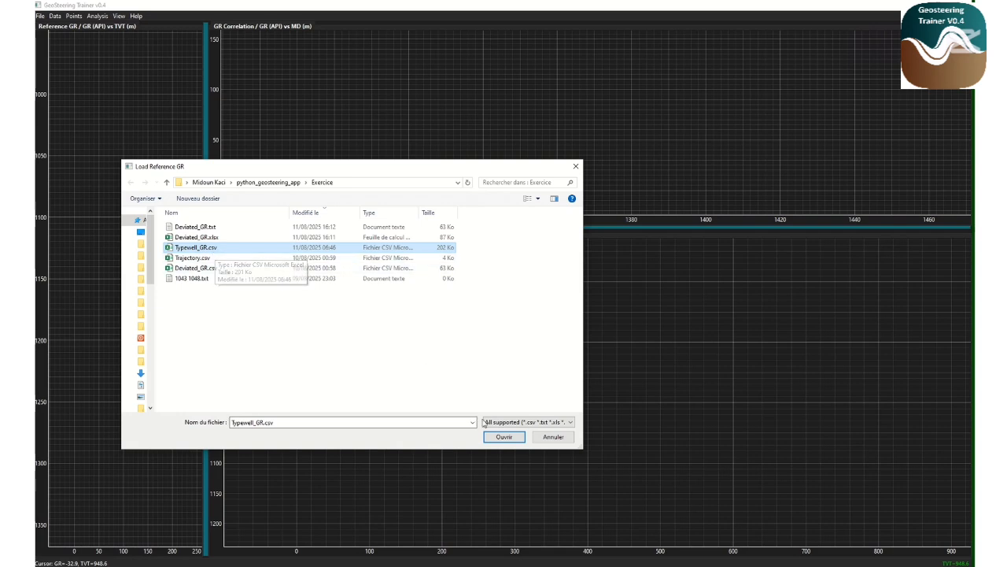
click(505, 436)
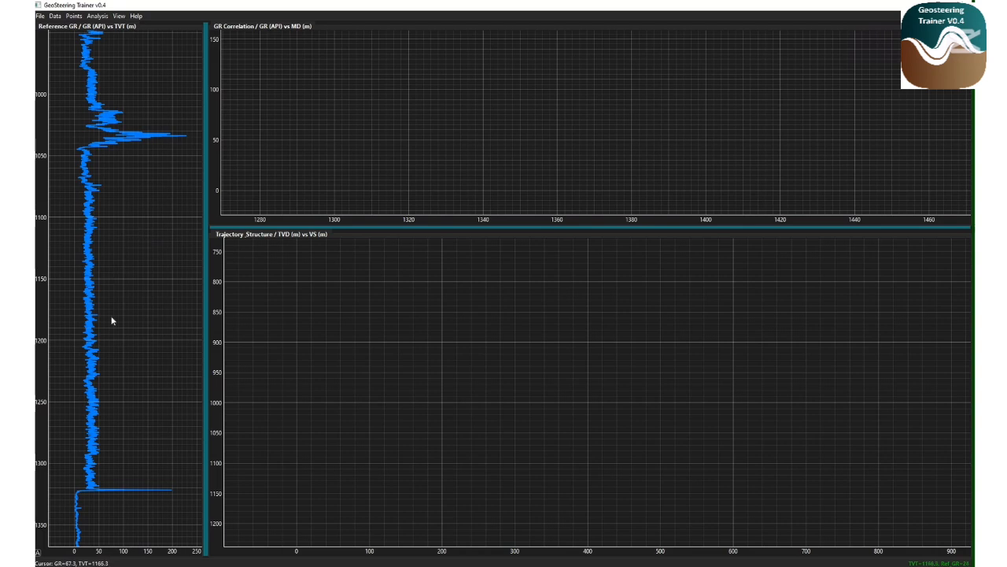
click(38, 554)
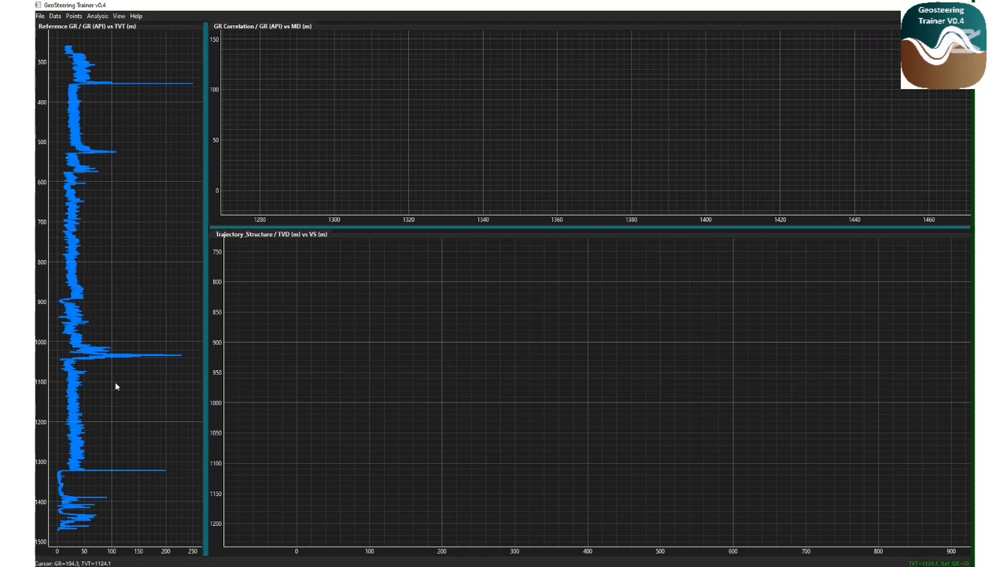
scroll(113, 351, up, 2)
scroll(112, 351, down, 4)
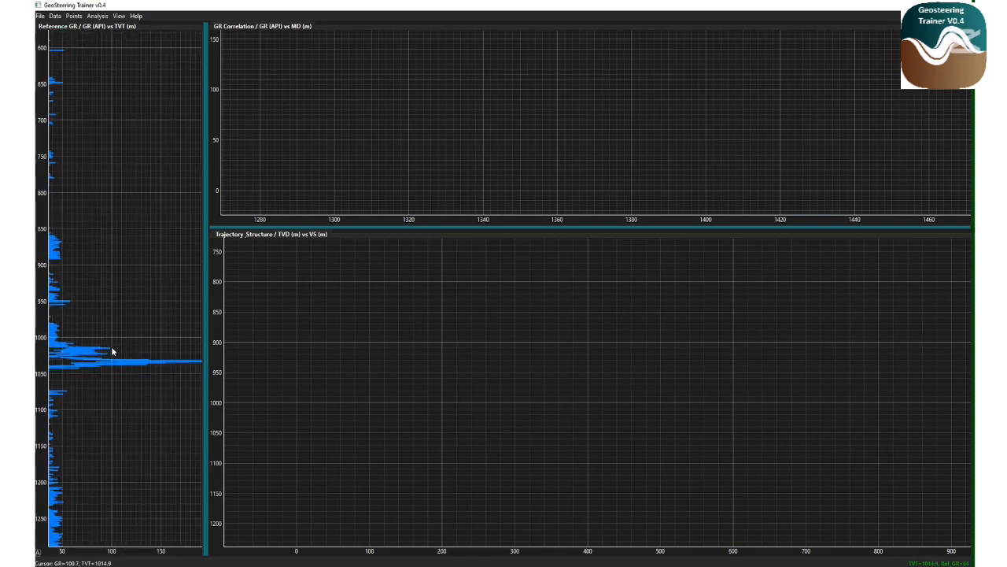
scroll(128, 337, up, 3)
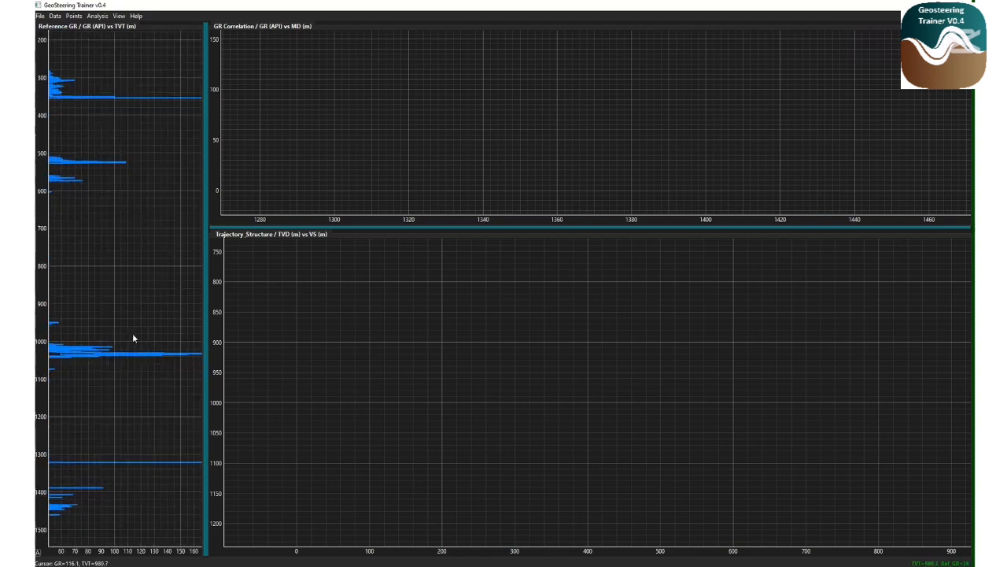
scroll(118, 330, down, 3)
drag(105, 329, 108, 330)
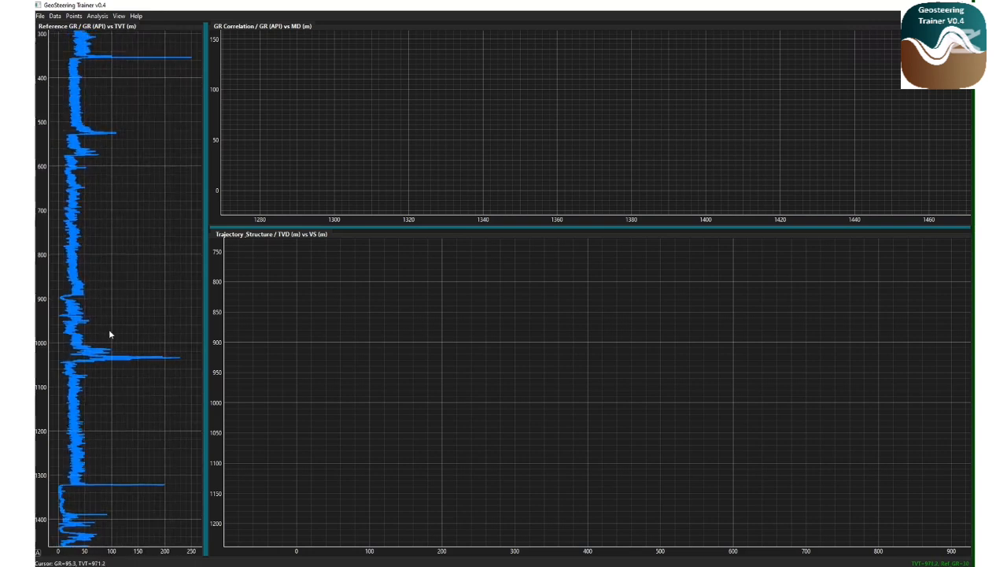
Load Trajectory.csv as the well trajectory and autoscale the structure panel
click(55, 15)
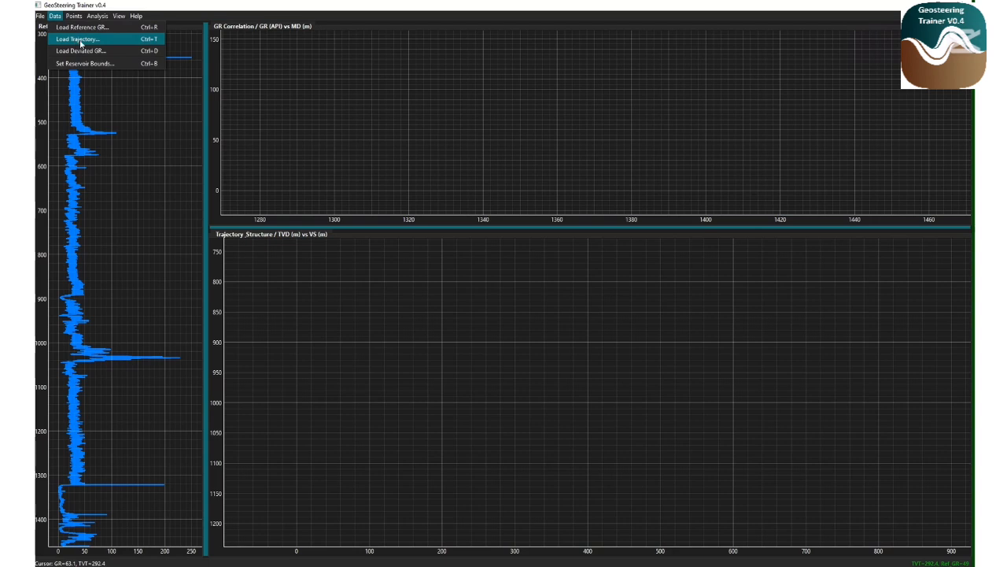
click(77, 40)
click(202, 258)
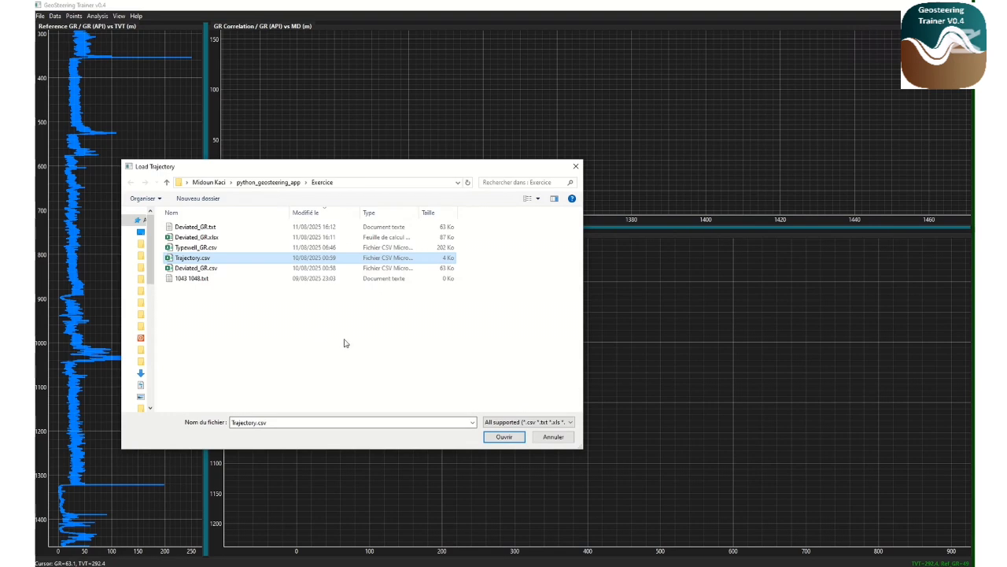
click(505, 437)
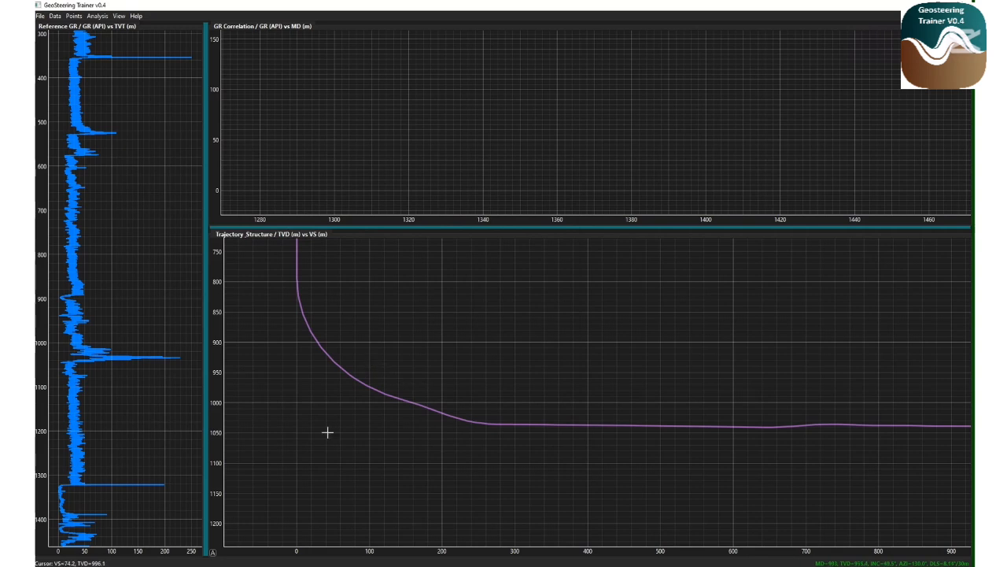
click(212, 551)
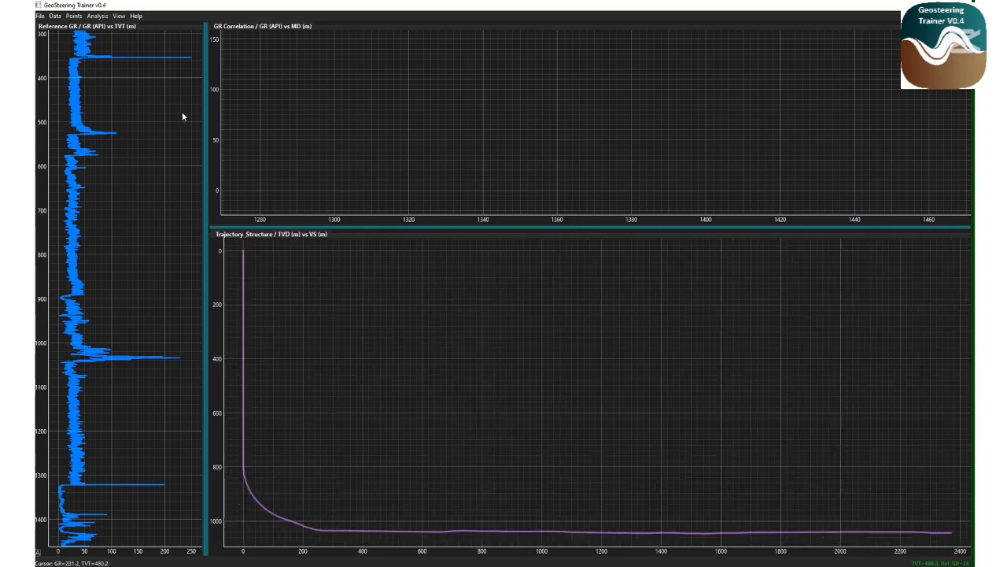
Load Deviated_GR.csv as the deviated GR and autoscale the GR correlation panel
click(55, 16)
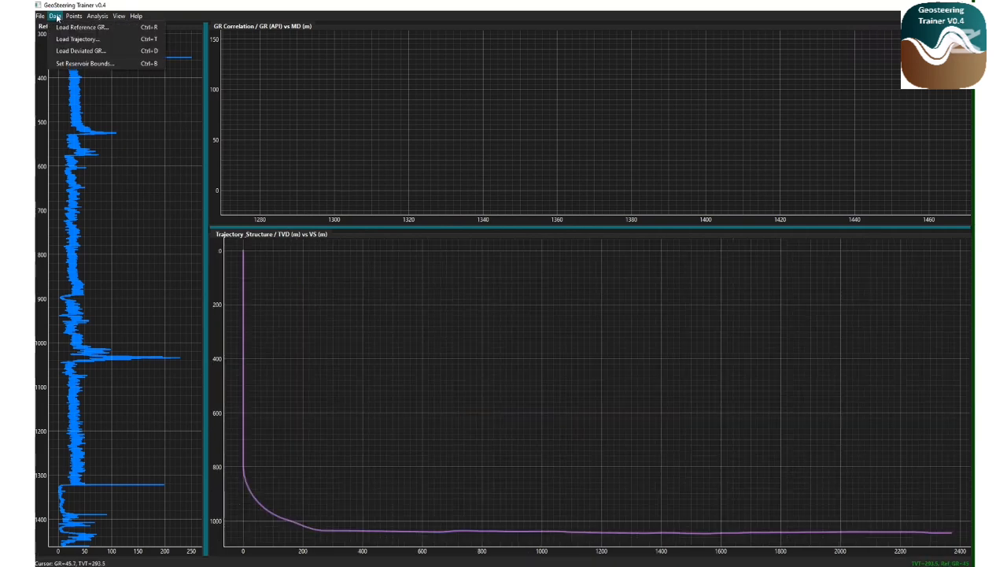
click(83, 50)
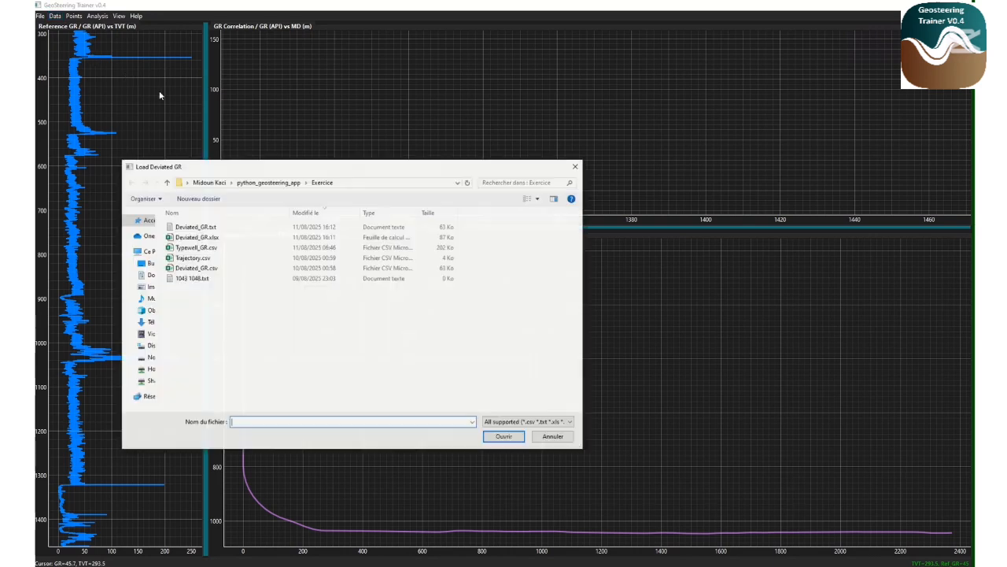
click(202, 269)
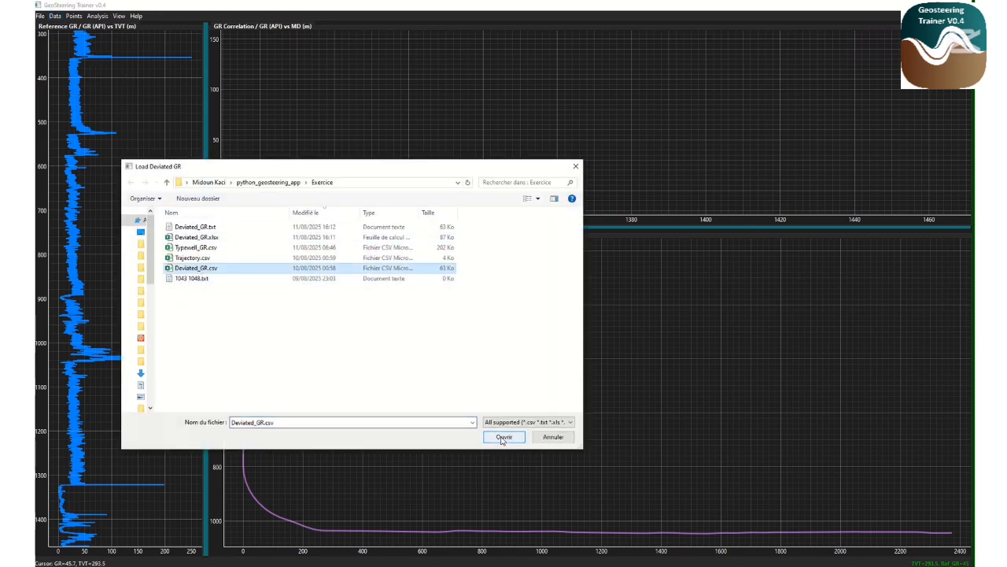
click(503, 438)
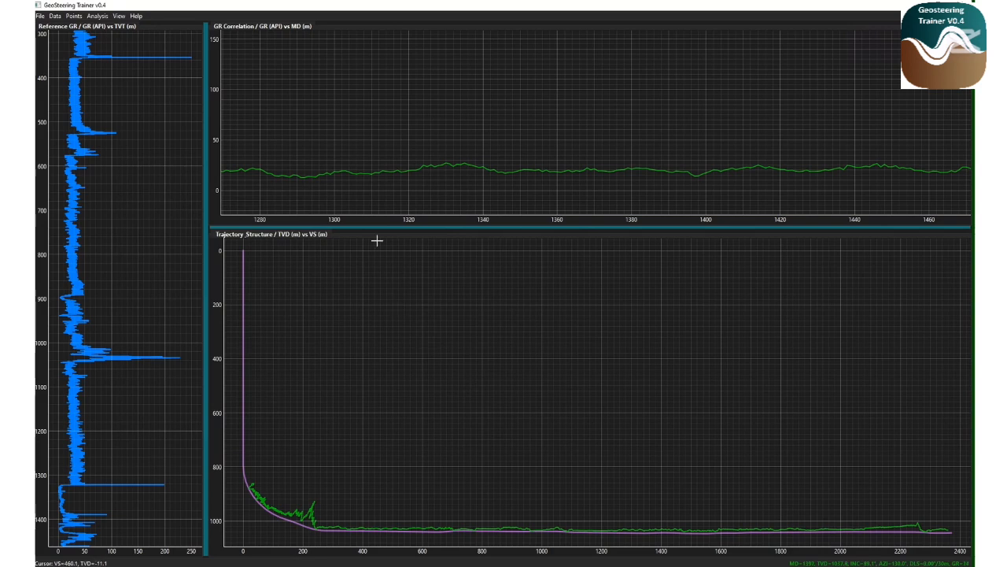
click(213, 222)
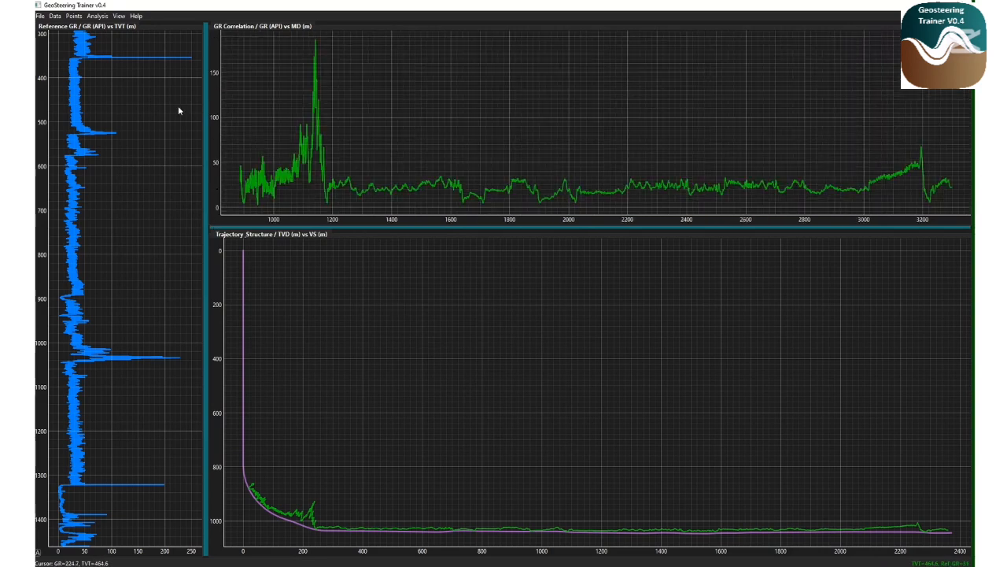
Set the reservoir bounds to a top of 1043 m and a base of 1048 m
click(54, 16)
click(75, 64)
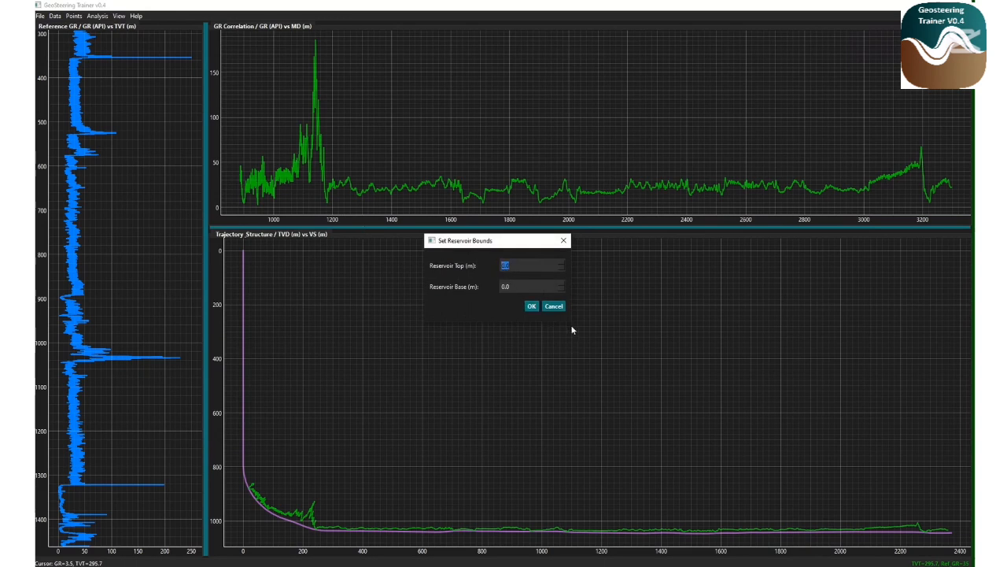
text(1043)
key(Tab)
text(1048)
click(531, 306)
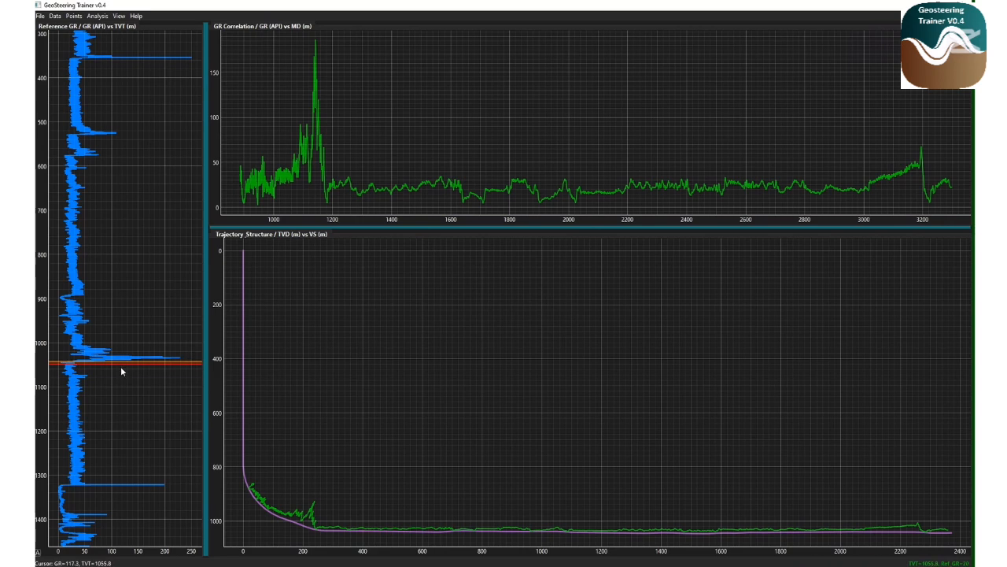
Pick a series of structure points along the trajectory in the structure panel, from the heel out to about 2325 m VS
scroll(122, 372, up, 5)
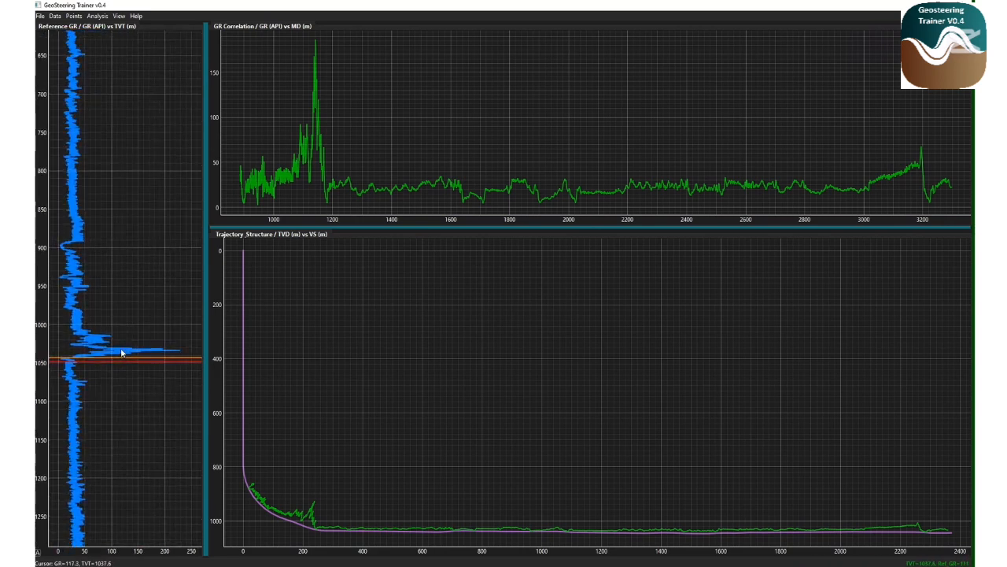
scroll(124, 343, up, 4)
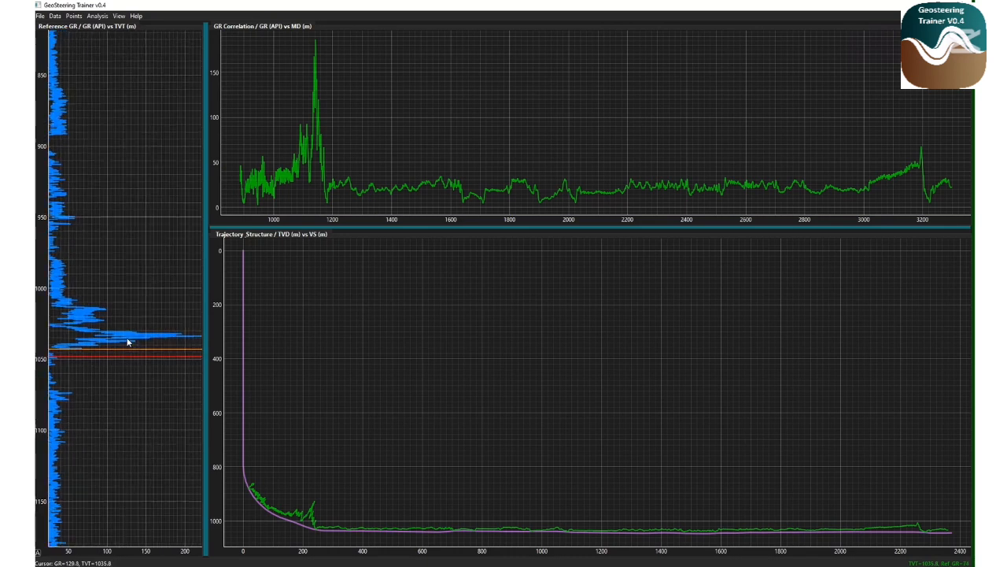
drag(123, 339, 119, 338)
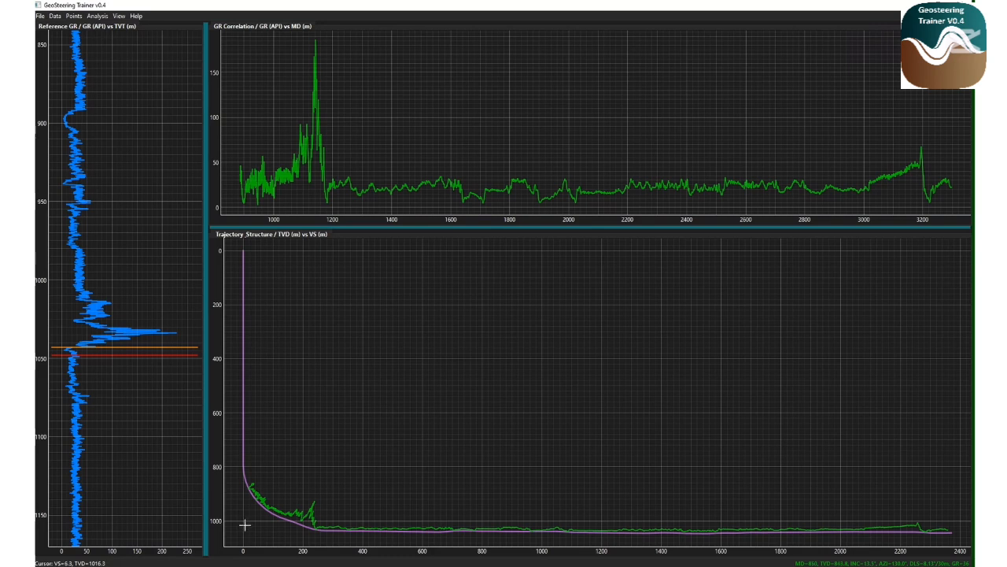
click(245, 525)
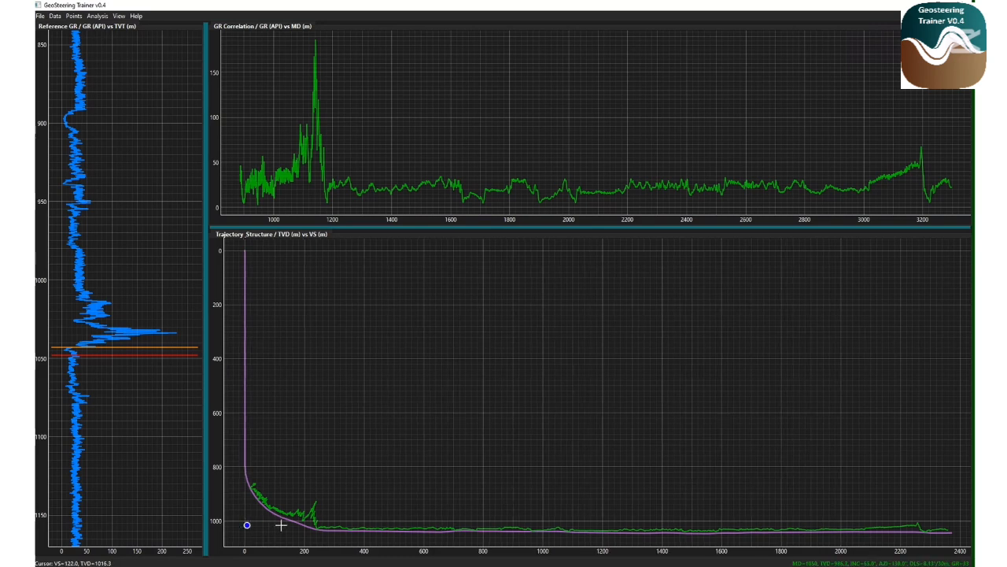
click(281, 525)
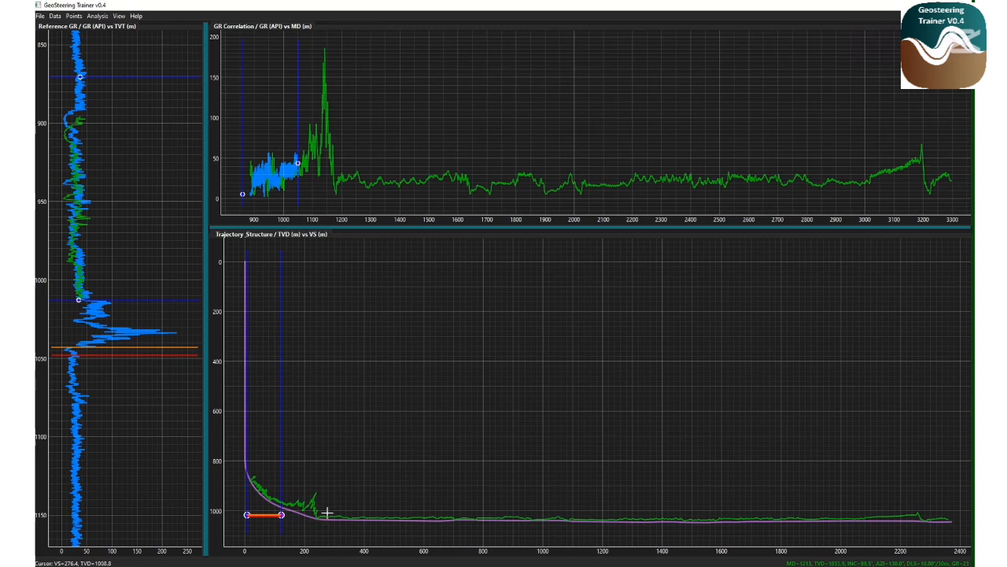
click(327, 513)
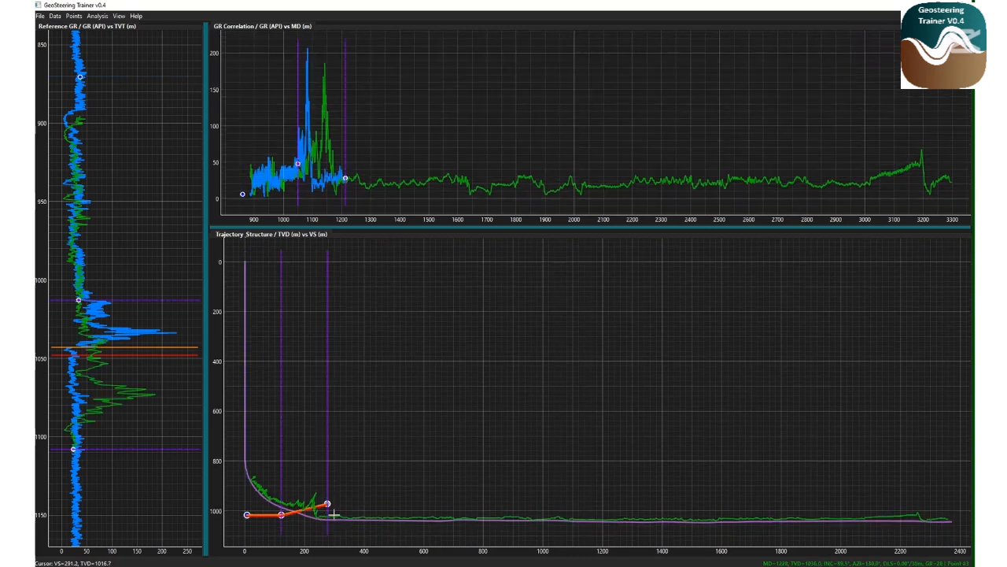
click(405, 507)
click(478, 508)
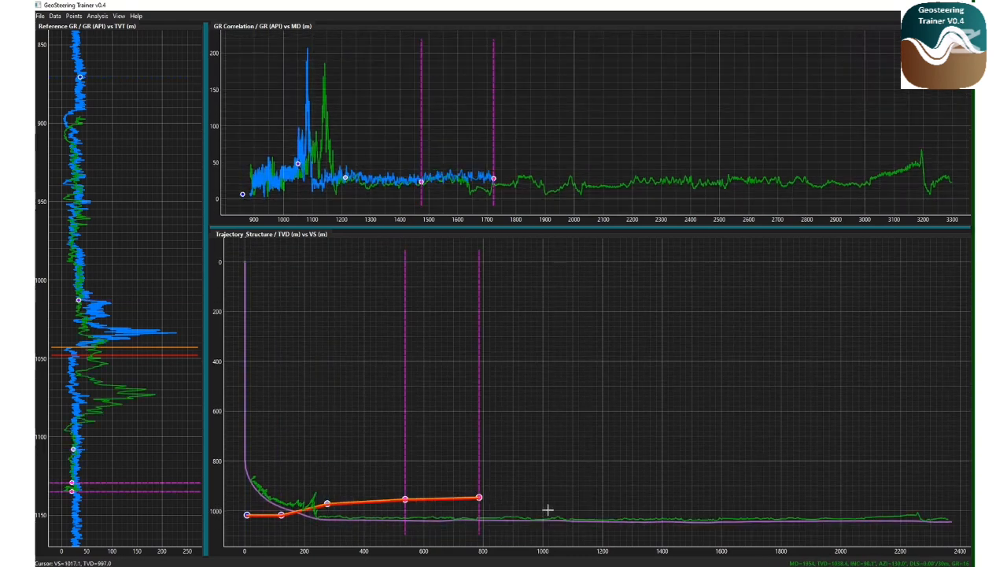
click(548, 510)
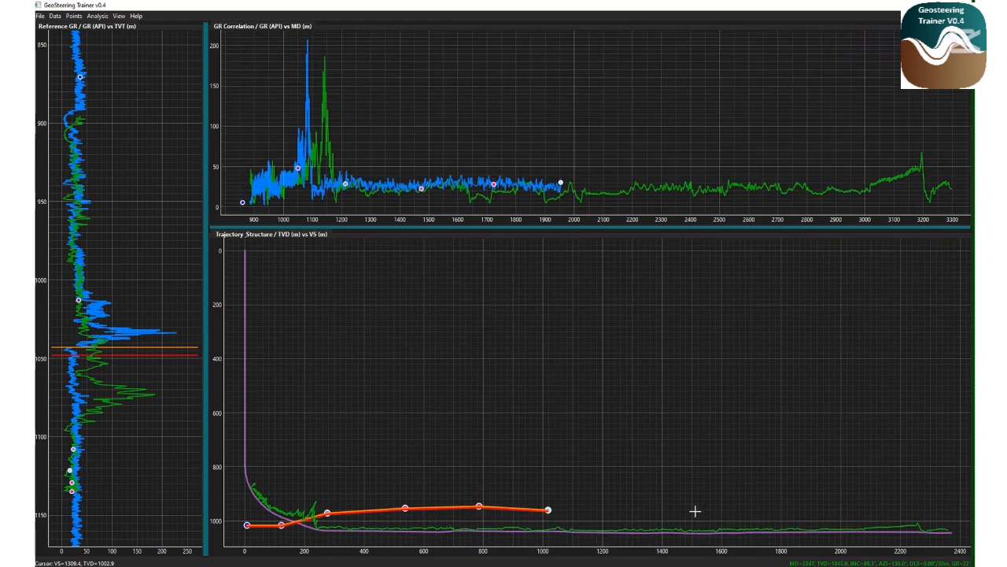
click(711, 513)
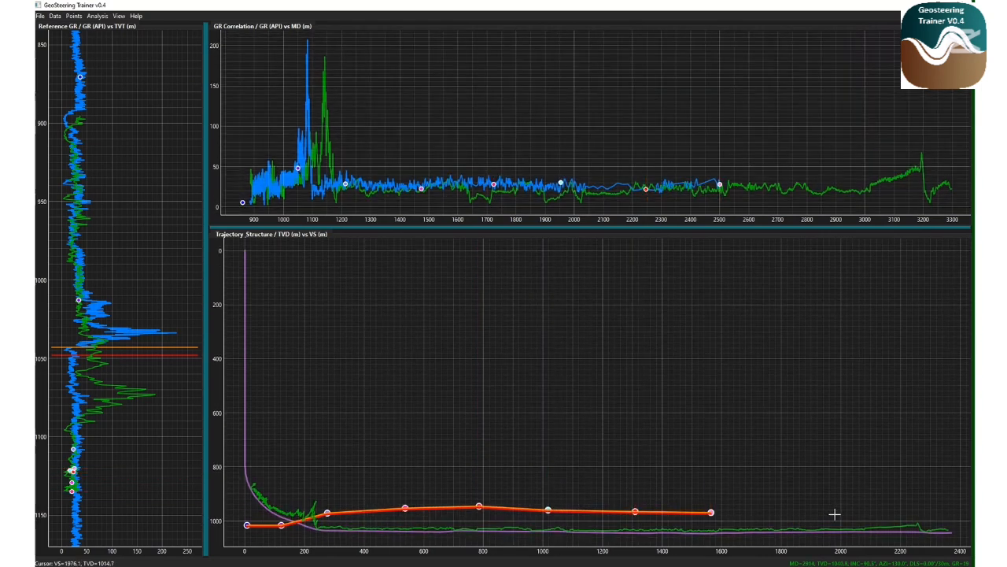
click(834, 514)
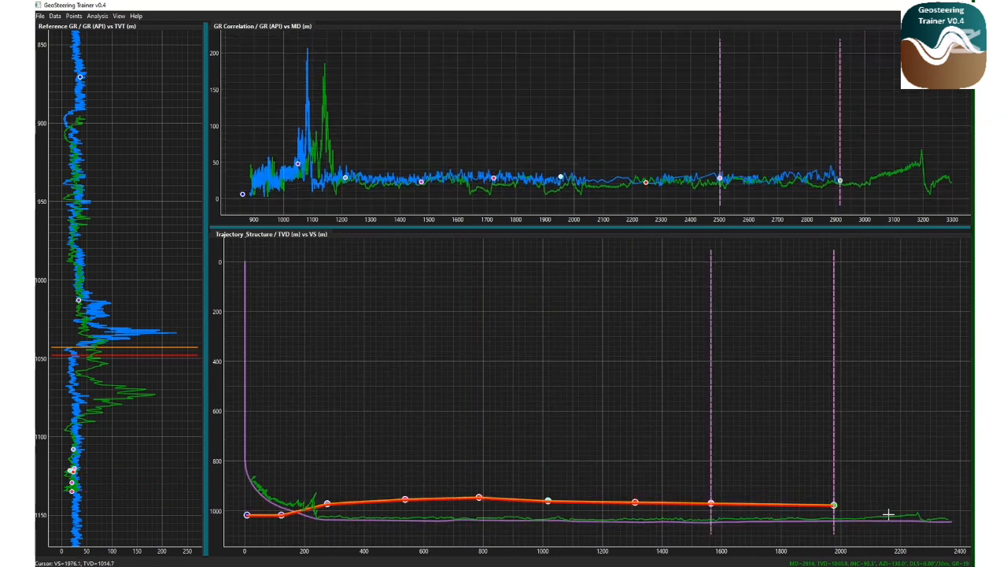
click(938, 509)
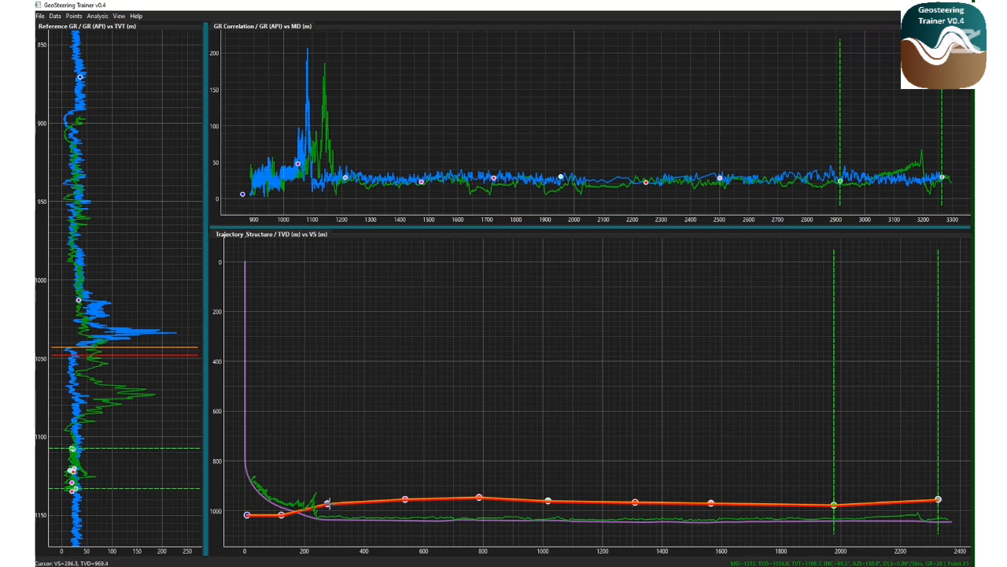
Lower the structure point near VS 300 m and insert a new point near VS 183 m, dragging it down to about 1027 m TVD
mouse_move(329, 501)
mouse_down()
mouse_move(330, 489)
mouse_move(339, 496)
mouse_move(334, 517)
mouse_up()
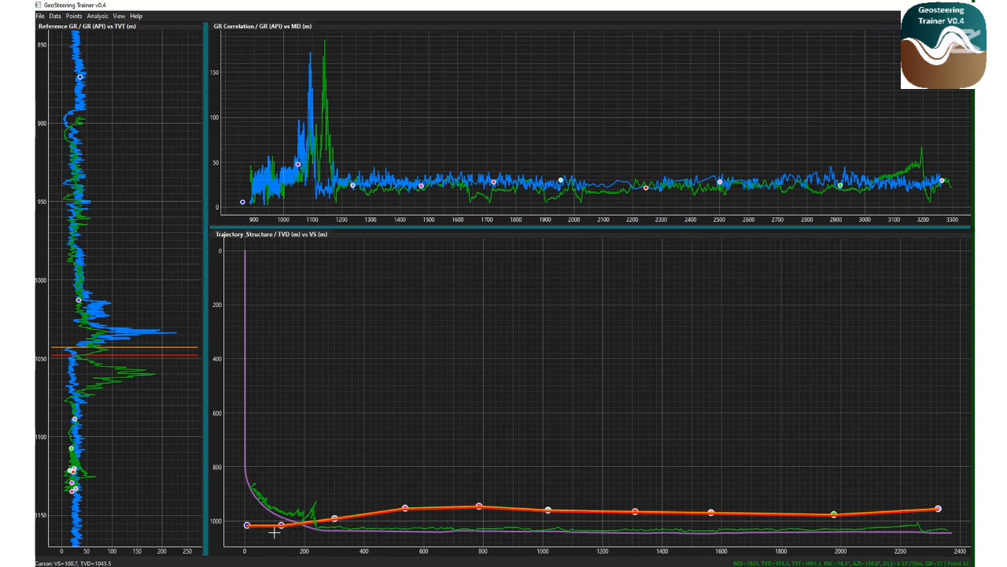
scroll(290, 535, up, 3)
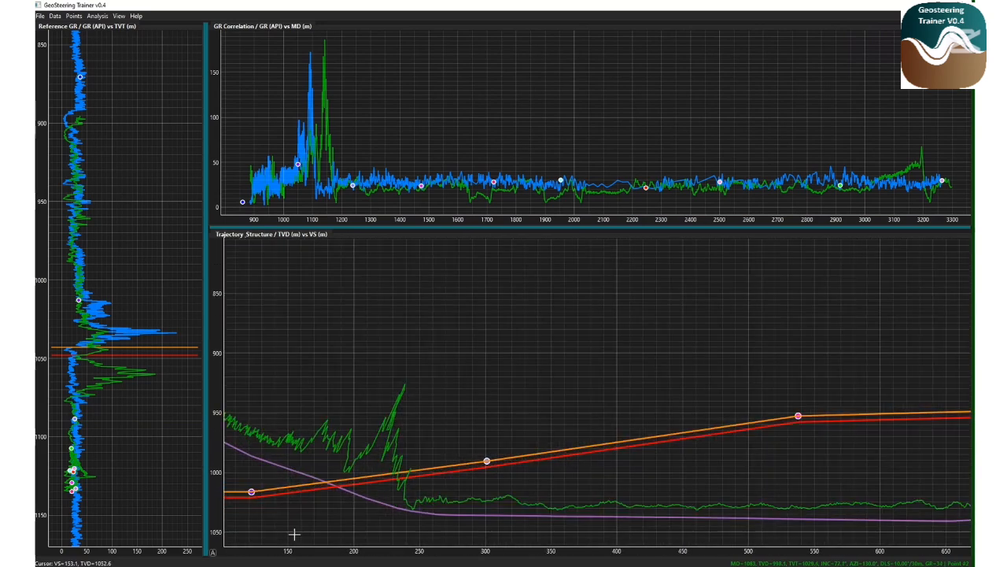
scroll(338, 503, up, 1)
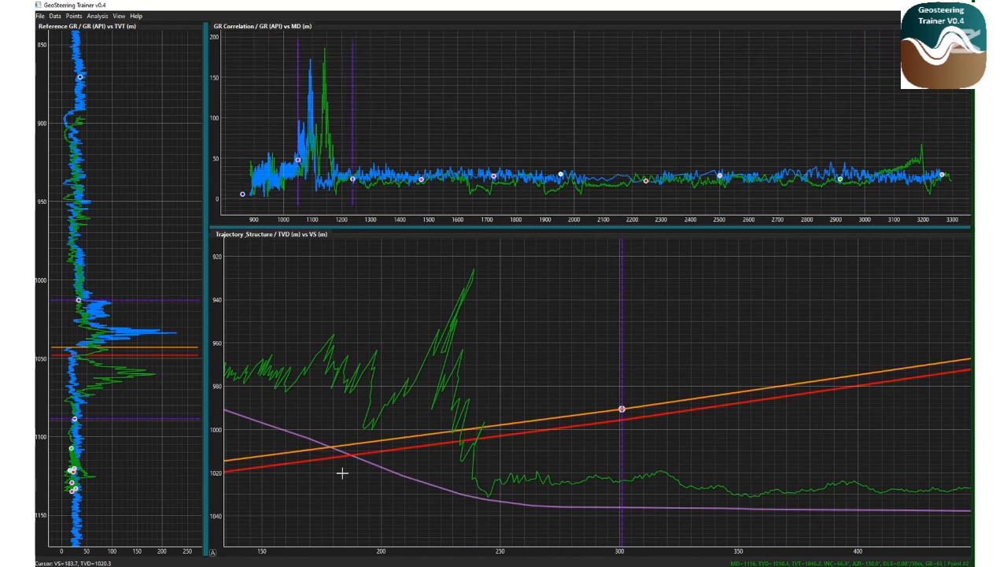
click(342, 471)
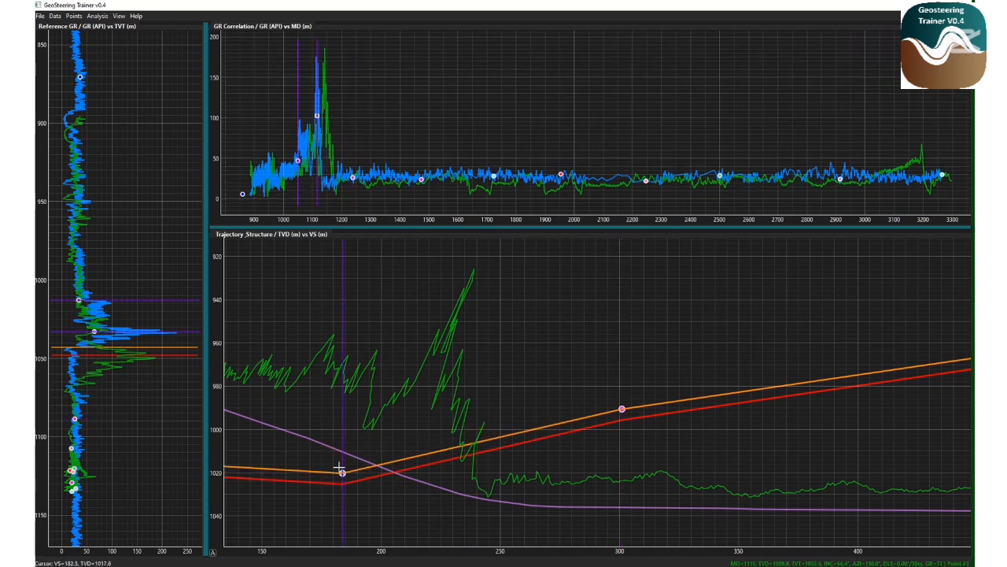
drag(341, 473, 346, 492)
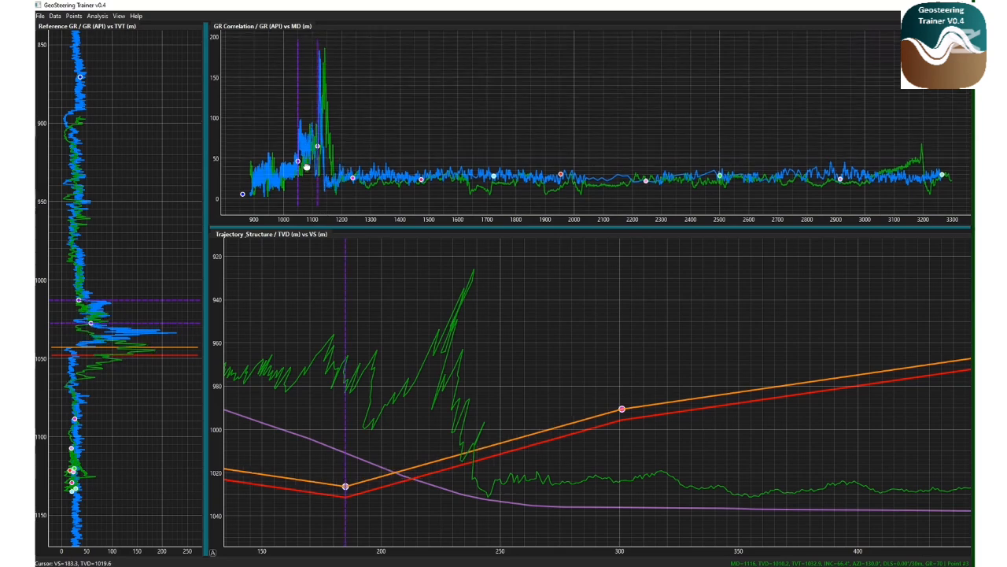
Lower the structure points near VS 183 m and VS 300 m to about 1027 m TVD to match the deviated and reference GR
scroll(384, 197, up, 5)
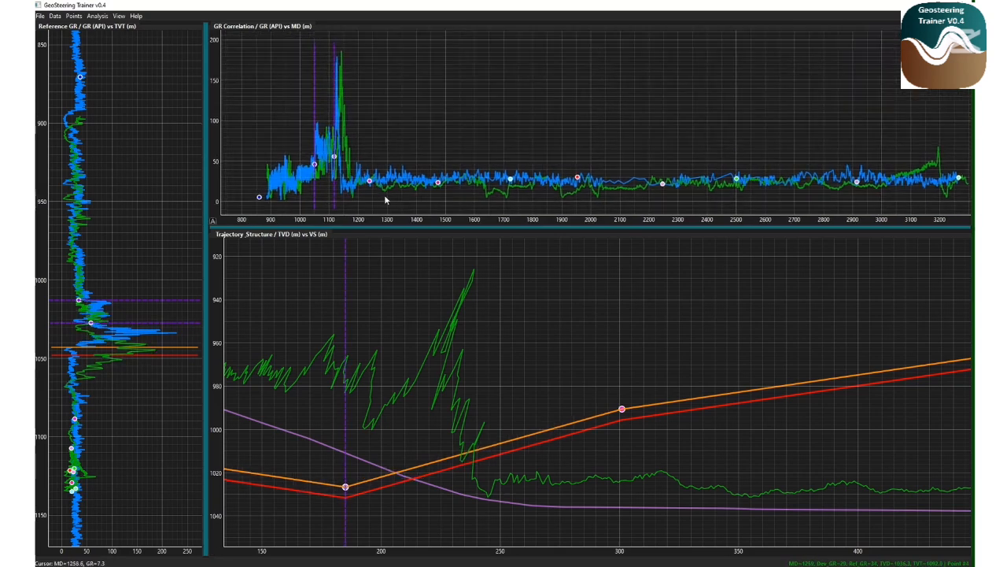
scroll(404, 203, up, 8)
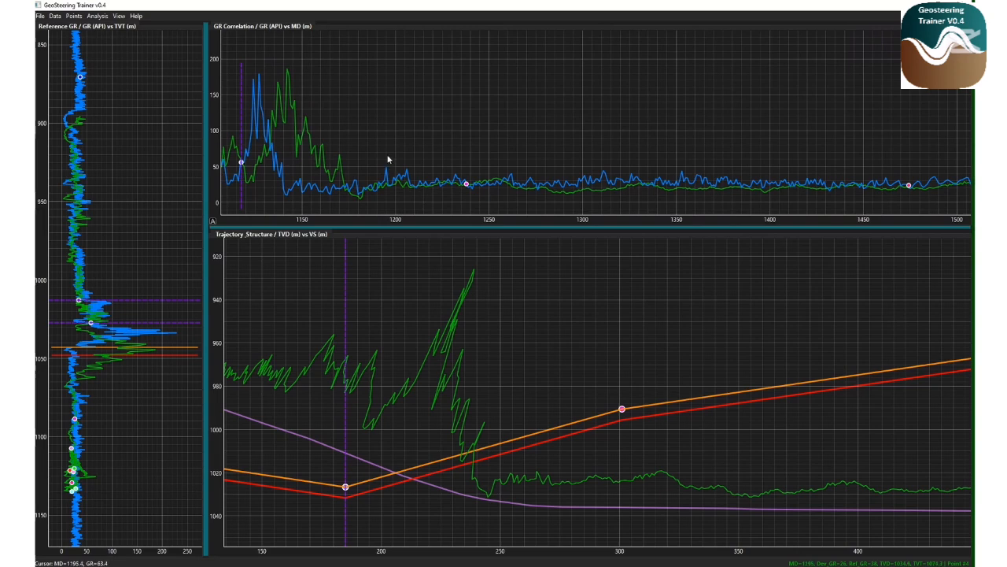
drag(303, 186, 462, 169)
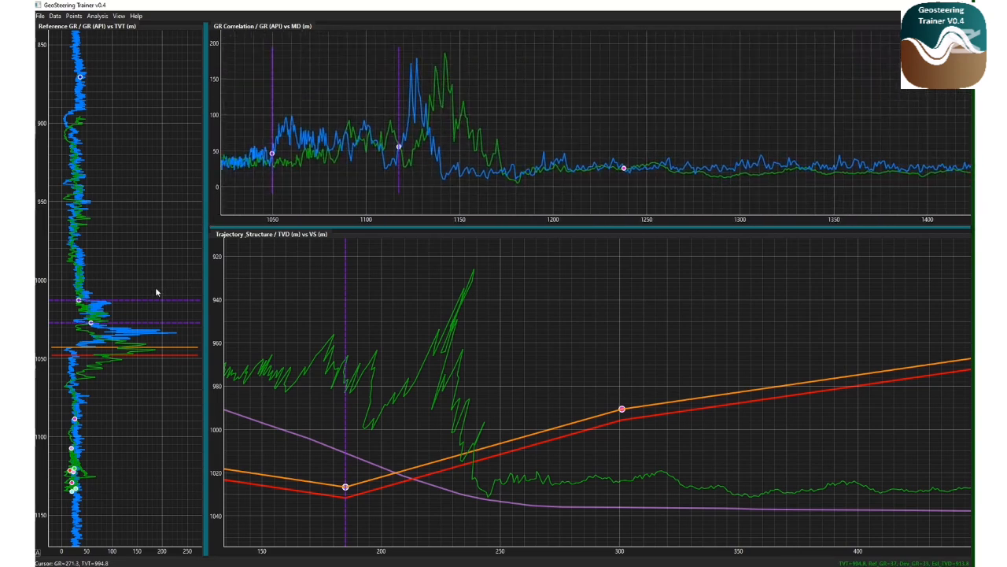
scroll(128, 286, up, 5)
scroll(128, 282, up, 4)
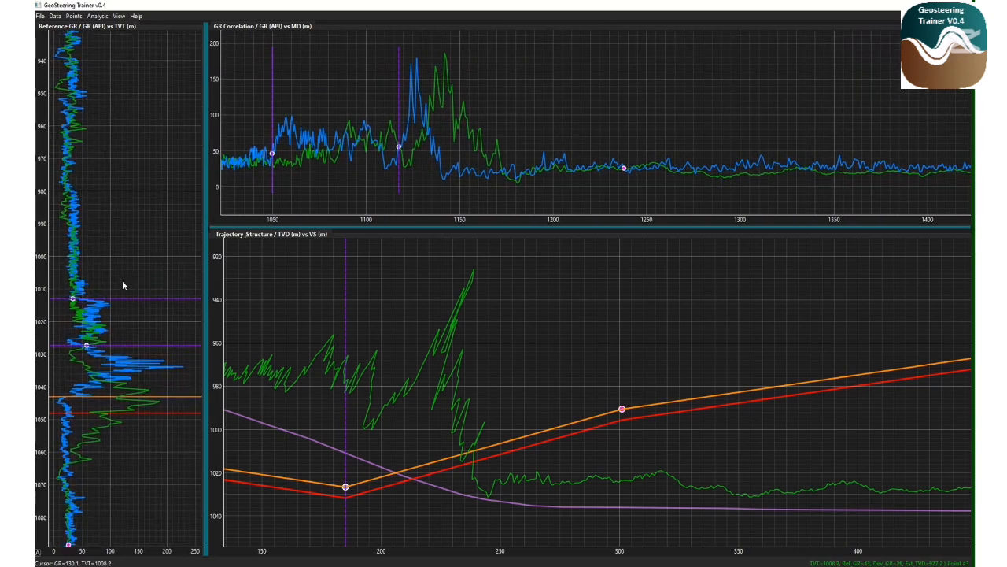
scroll(128, 280, up, 4)
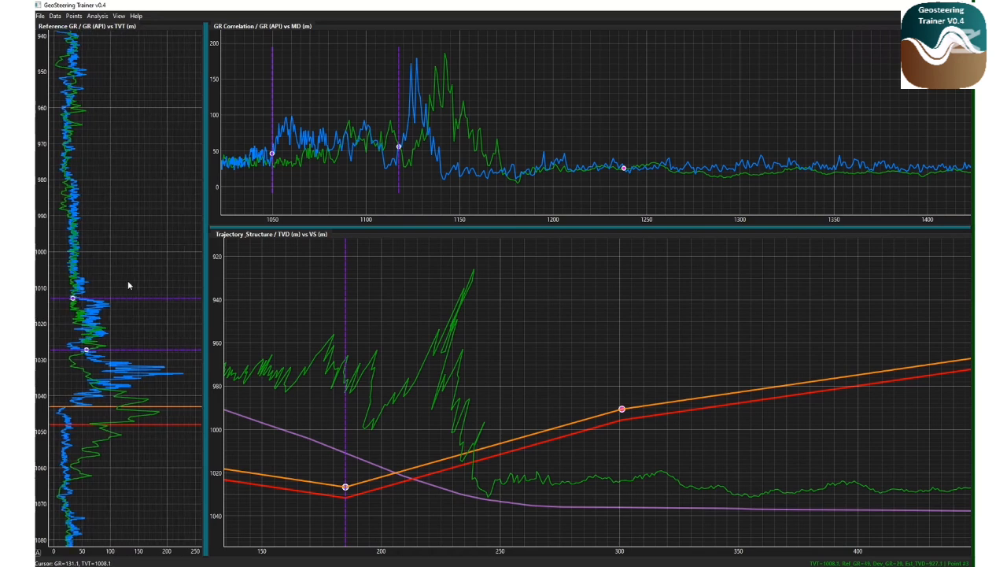
scroll(128, 279, up, 4)
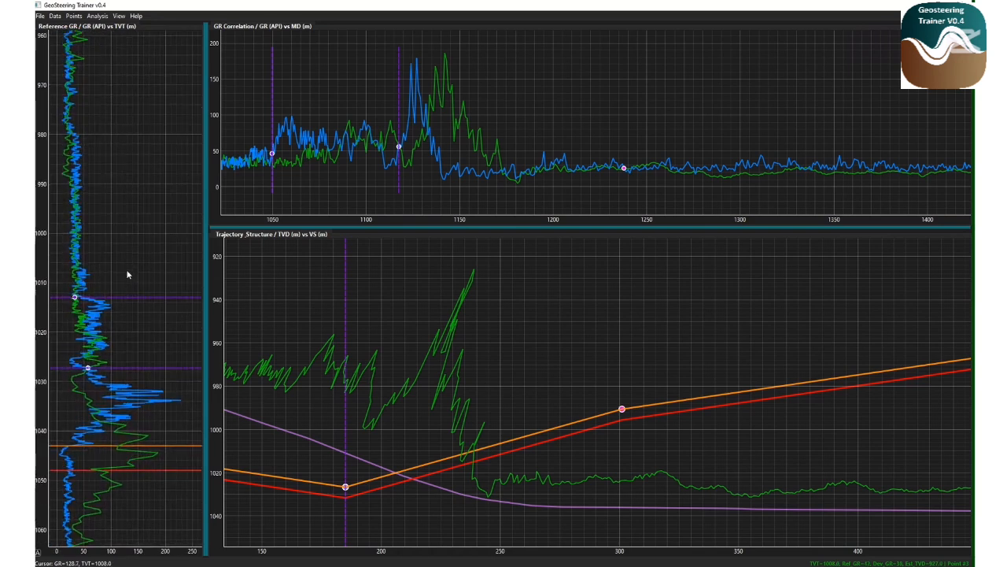
scroll(132, 288, down, 4)
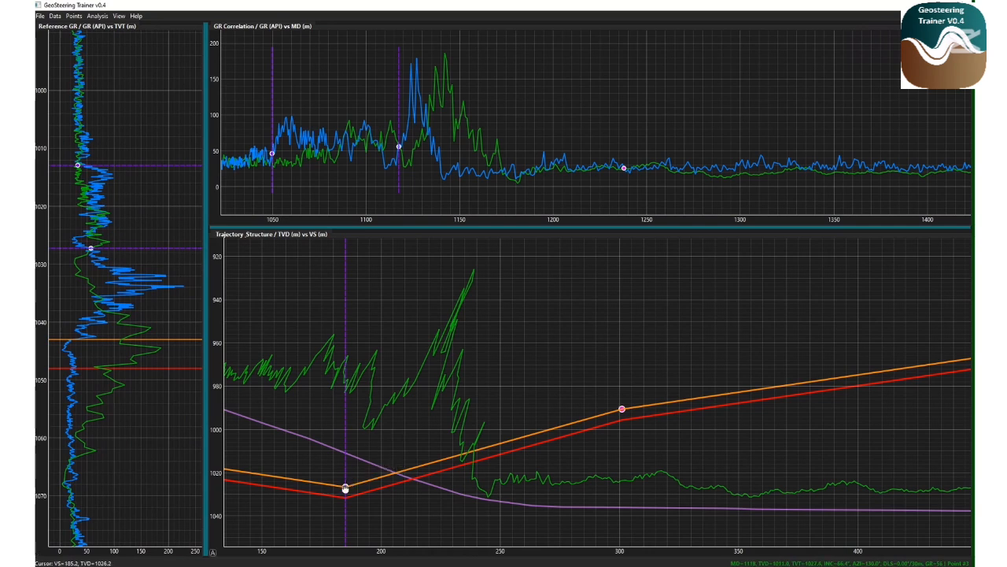
drag(344, 488, 345, 495)
drag(620, 411, 621, 505)
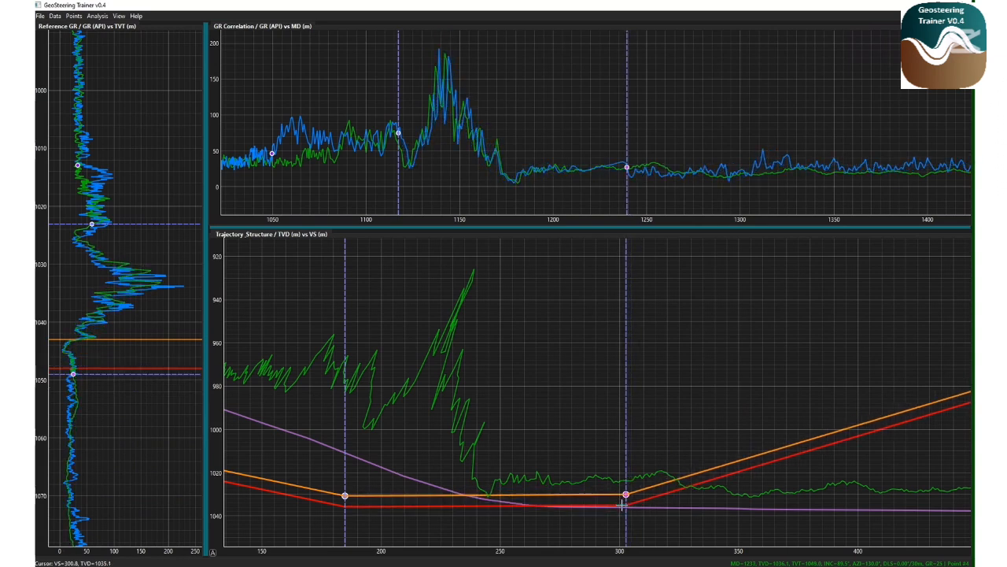
Add structure points near VS 243 m and VS 210 m on the trajectory and nudge them to refine the GR match
click(483, 497)
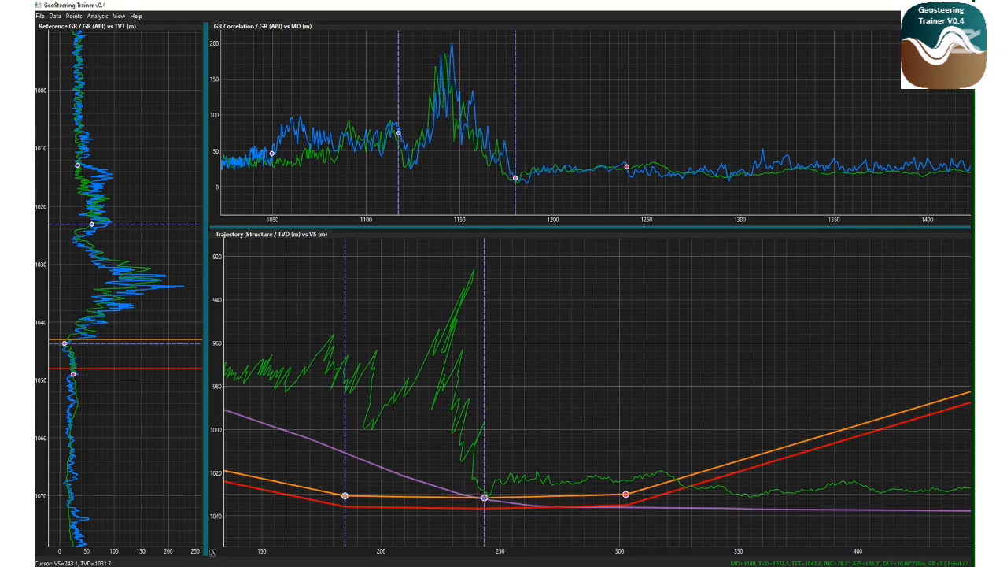
drag(485, 498, 481, 495)
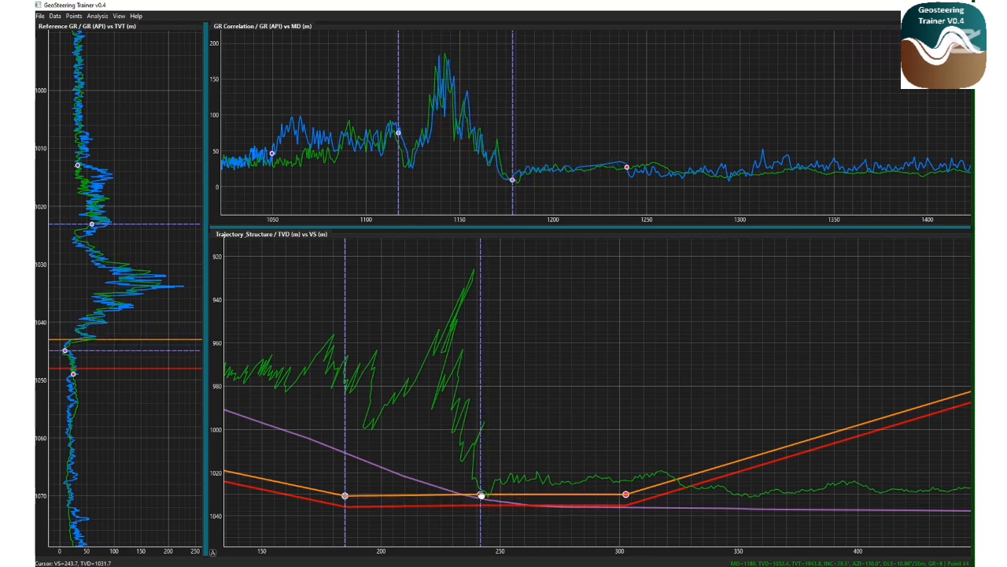
click(409, 499)
drag(409, 500, 402, 490)
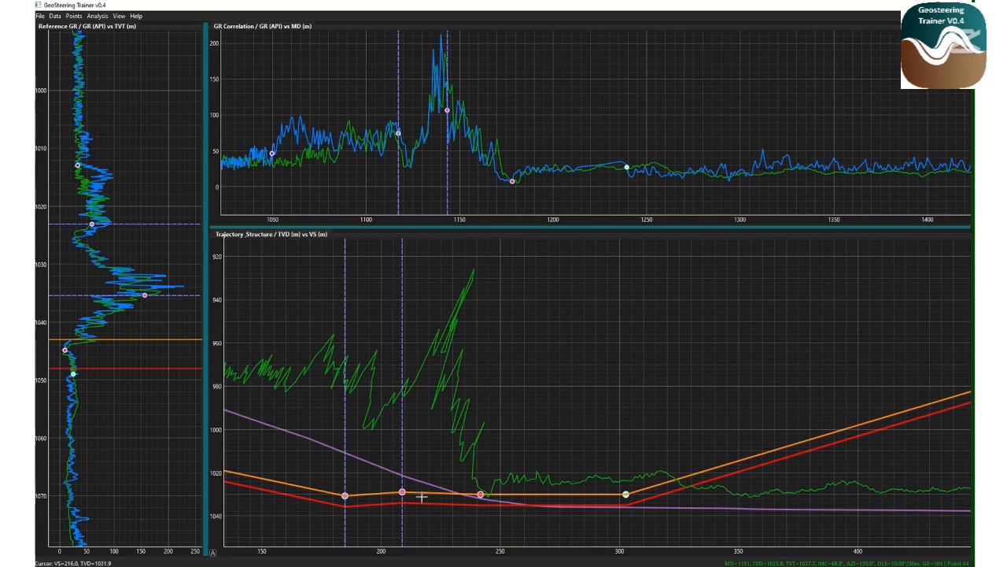
Insert a structure point near VS 222 m and raise the point near VS 210 m to about 1024 m TVD
scroll(430, 493, up, 5)
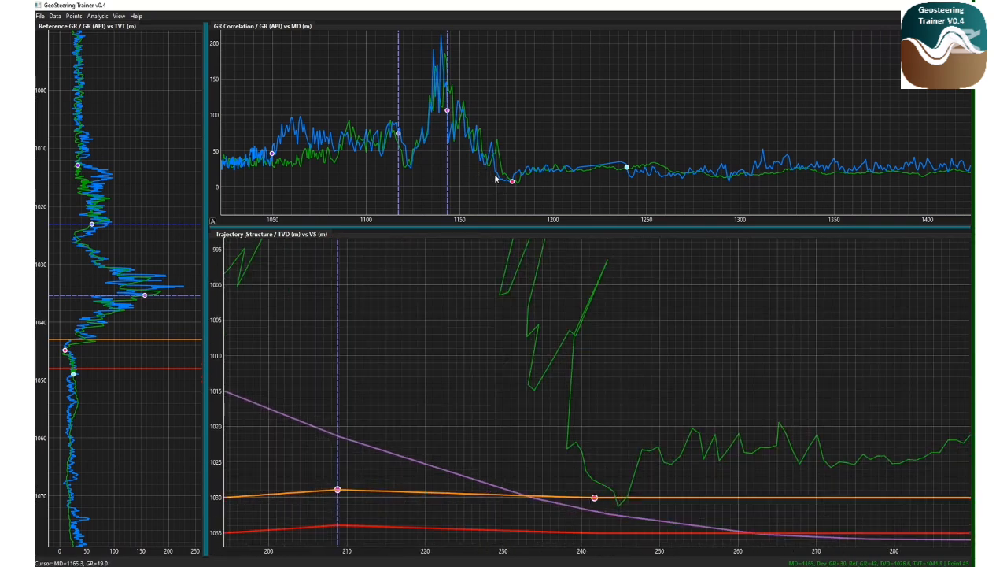
scroll(495, 179, up, 4)
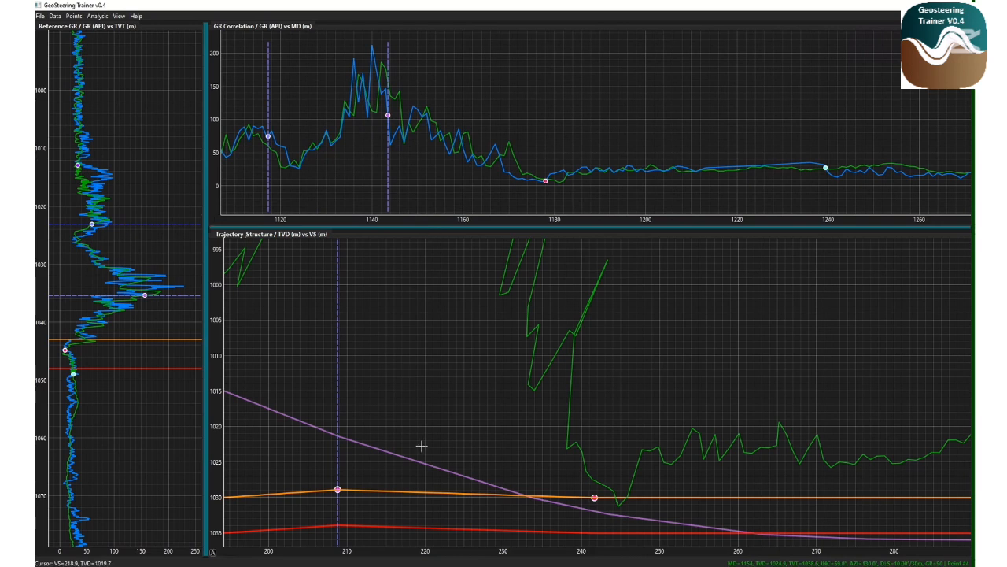
click(442, 494)
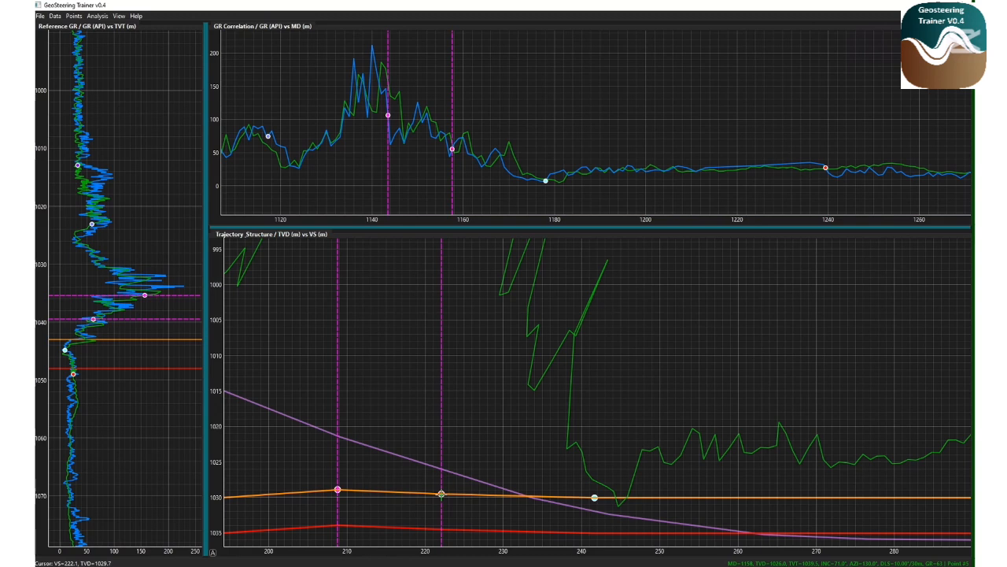
right_click(442, 494)
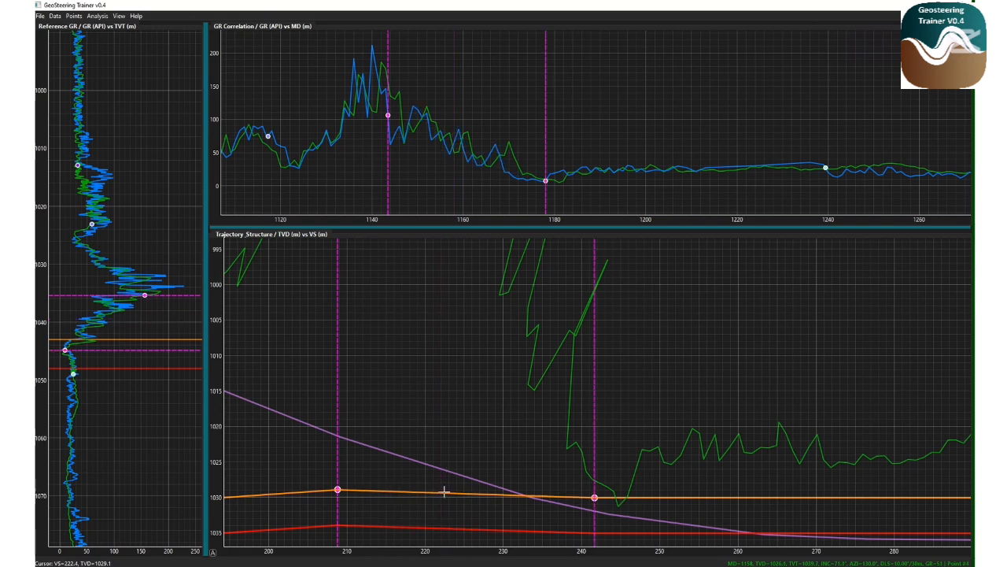
click(445, 492)
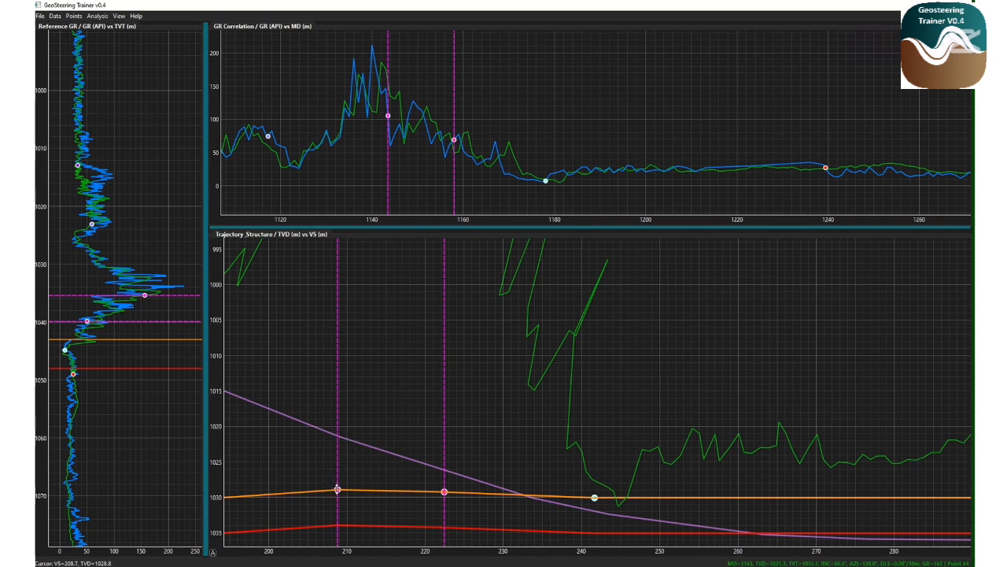
mouse_move(337, 488)
mouse_down()
mouse_move(336, 448)
mouse_move(337, 469)
mouse_up()
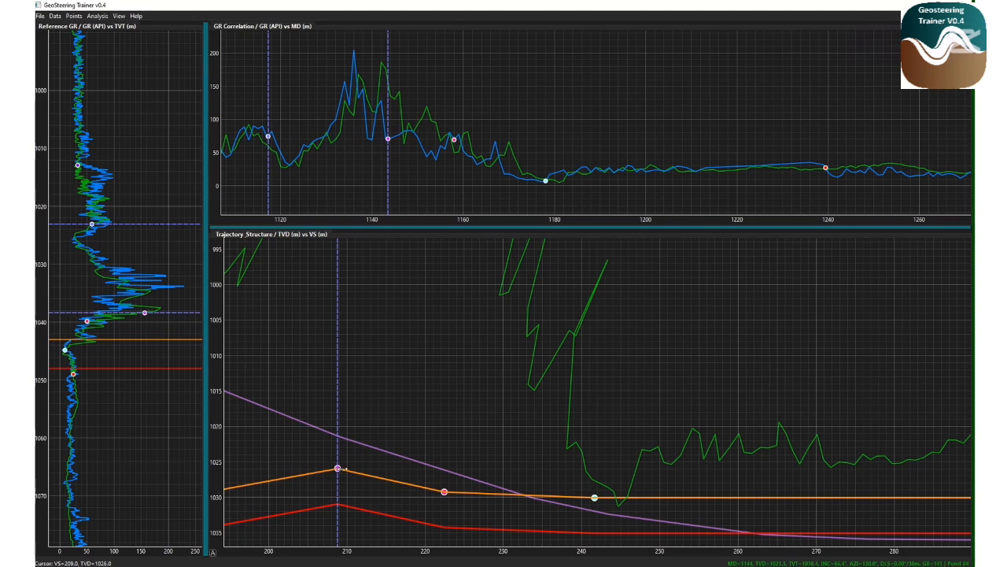
mouse_move(363, 468)
mouse_down()
mouse_move(380, 469)
mouse_move(322, 468)
mouse_move(358, 467)
mouse_up()
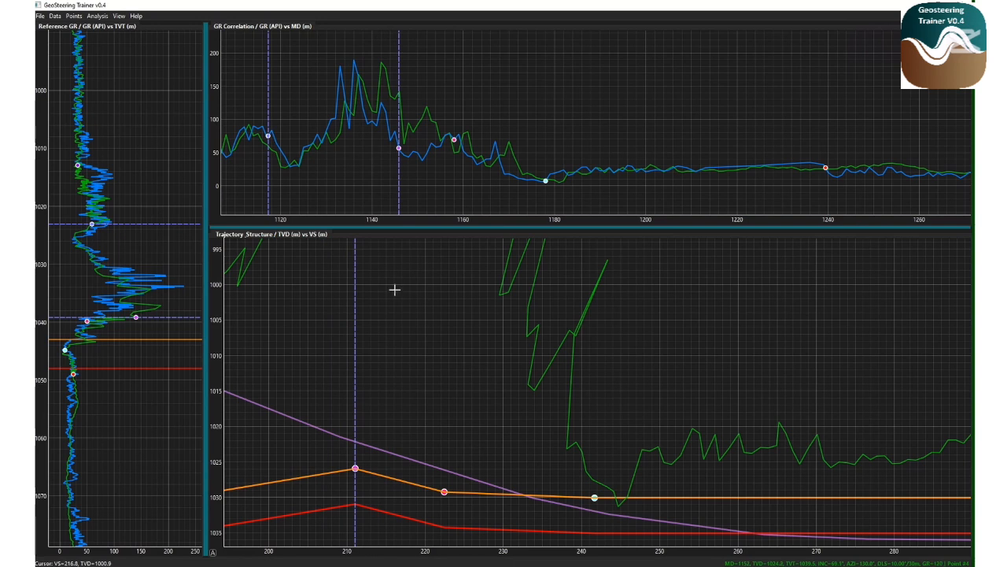
right_click(416, 312)
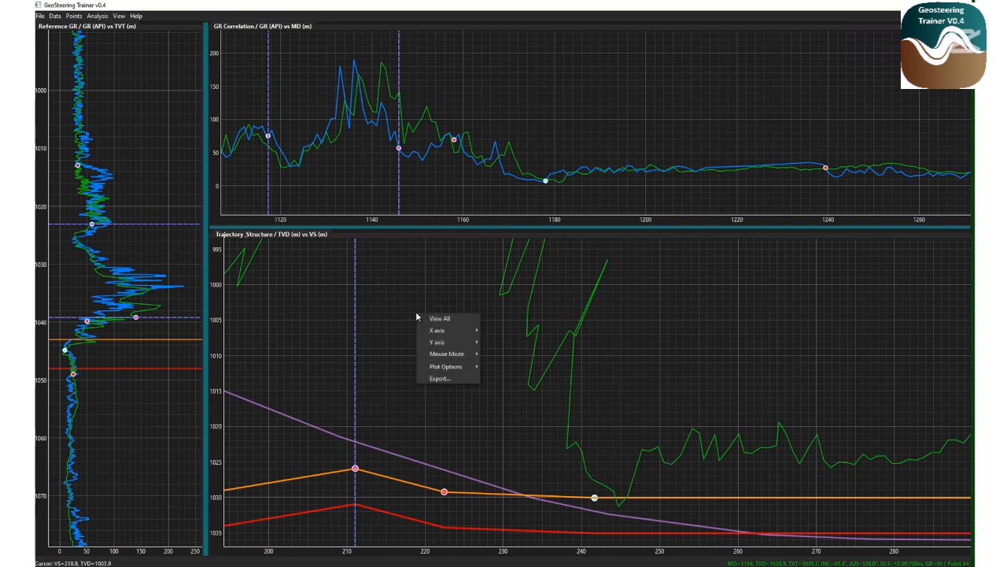
mouse_move(443, 332)
mouse_move(467, 342)
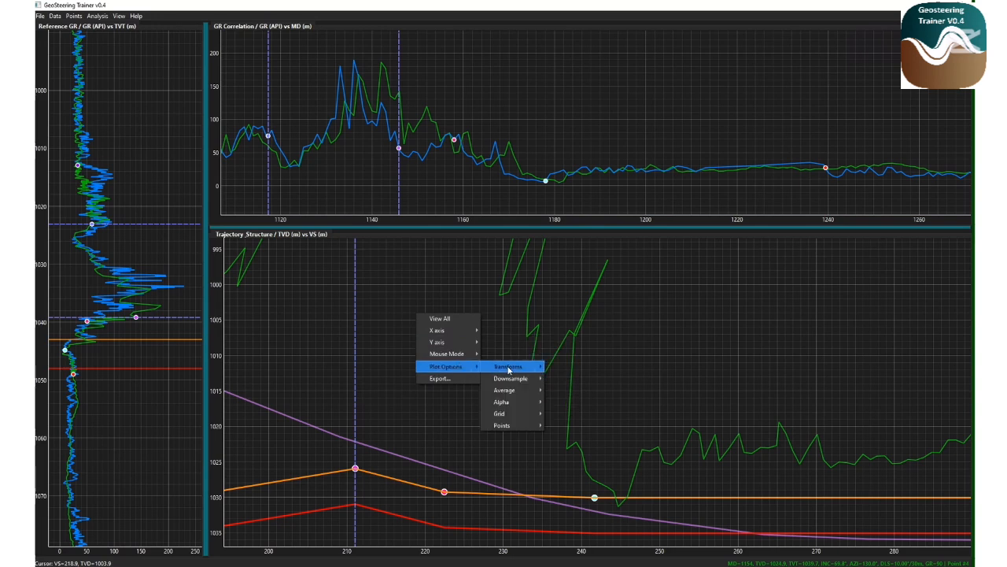
mouse_move(502, 394)
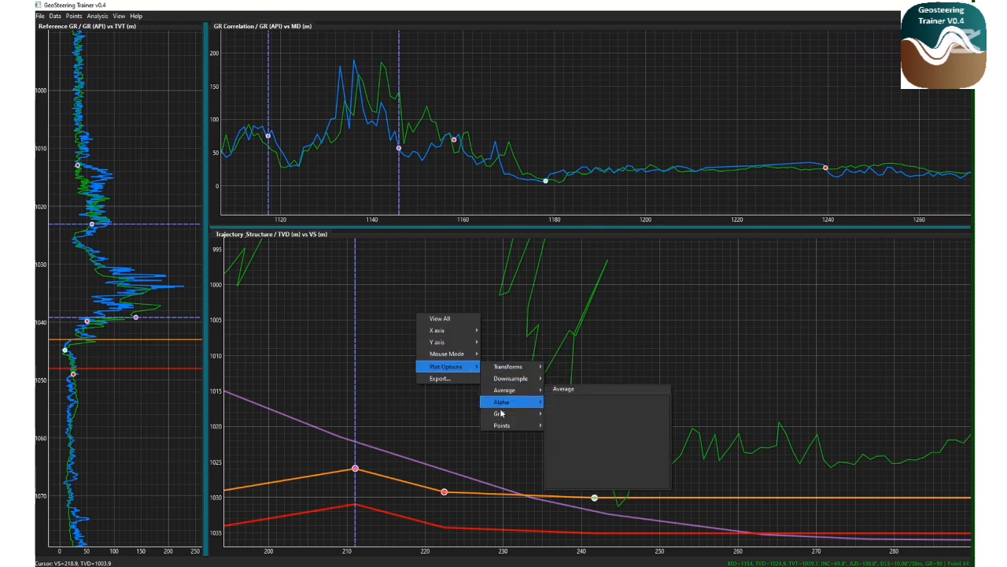
mouse_move(501, 425)
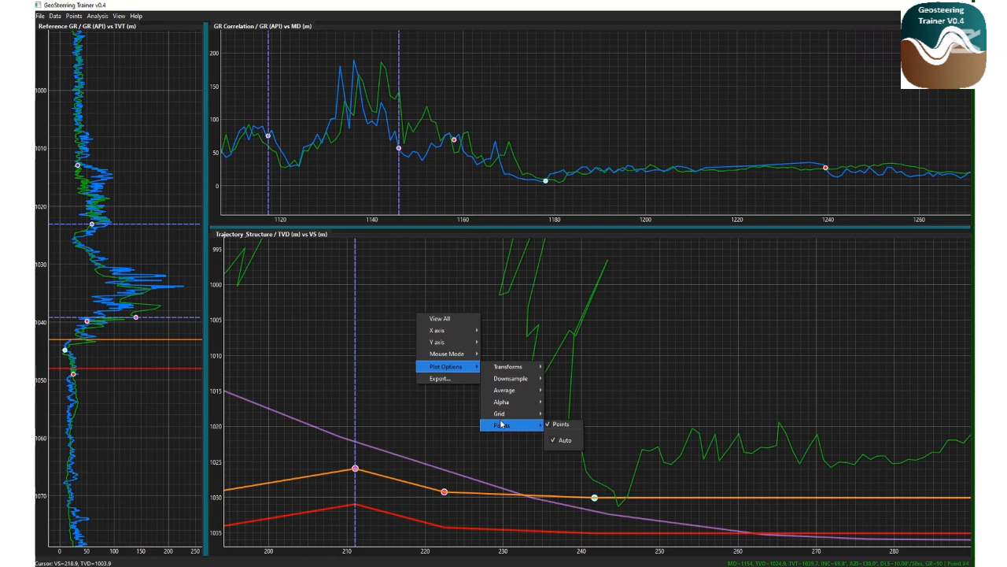
click(440, 379)
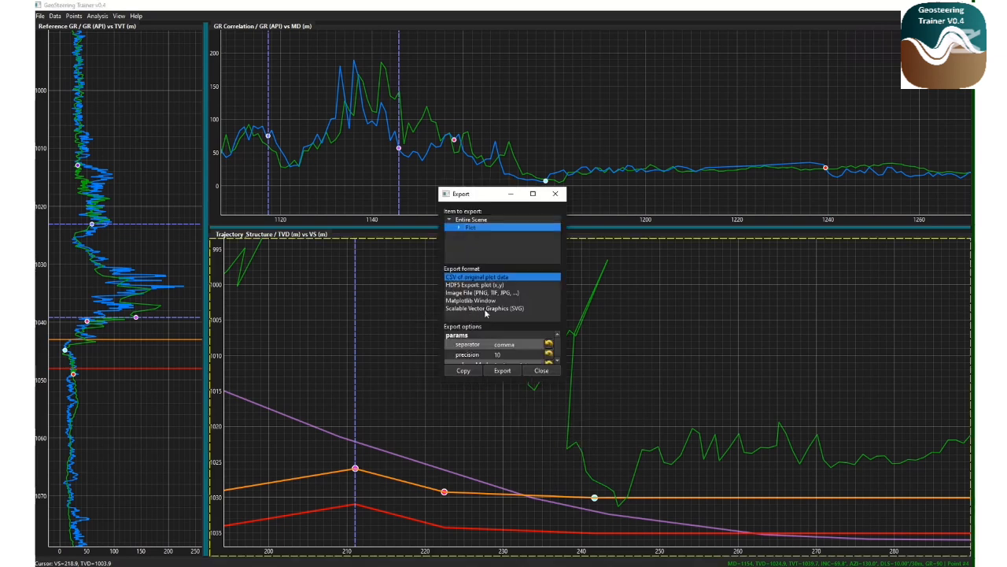
click(556, 195)
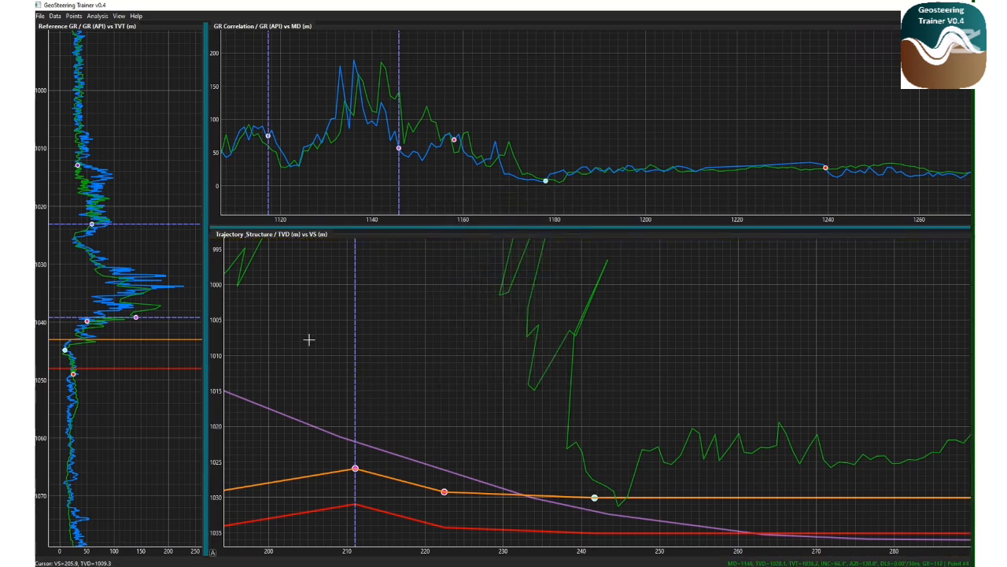
Run the in-zone calculation and scroll through its performance results before closing them
click(98, 16)
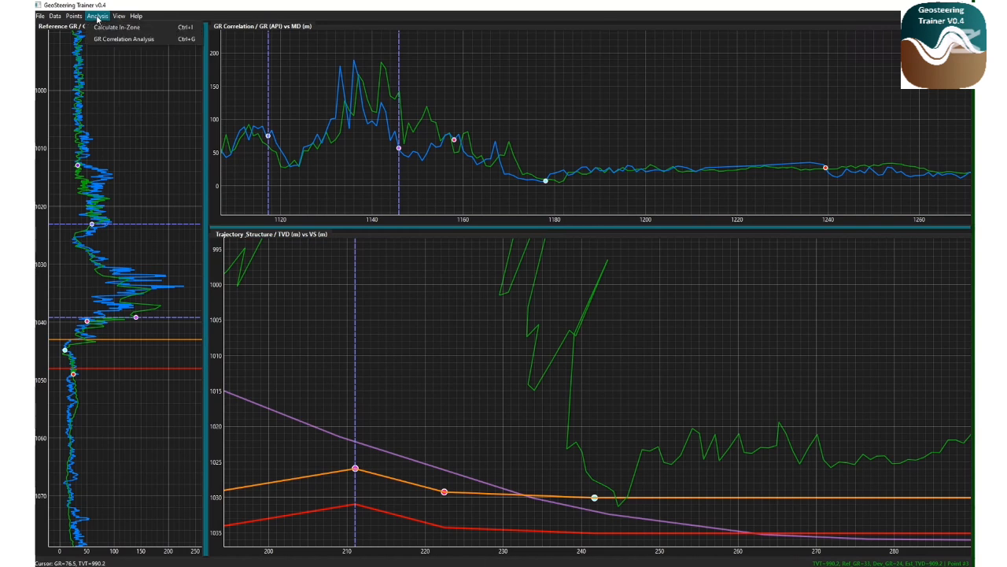
click(109, 28)
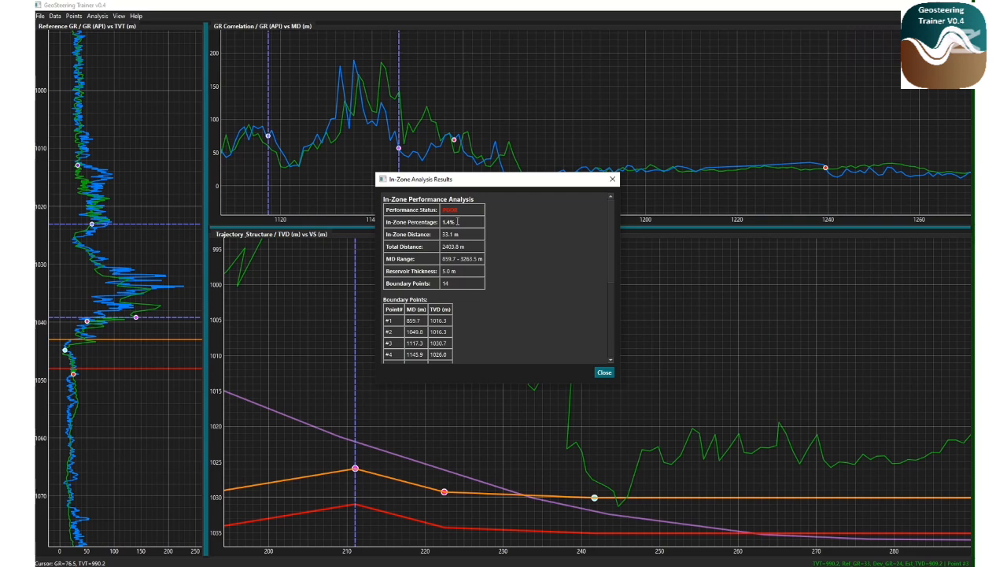
scroll(456, 218, down, 1)
scroll(452, 223, down, 4)
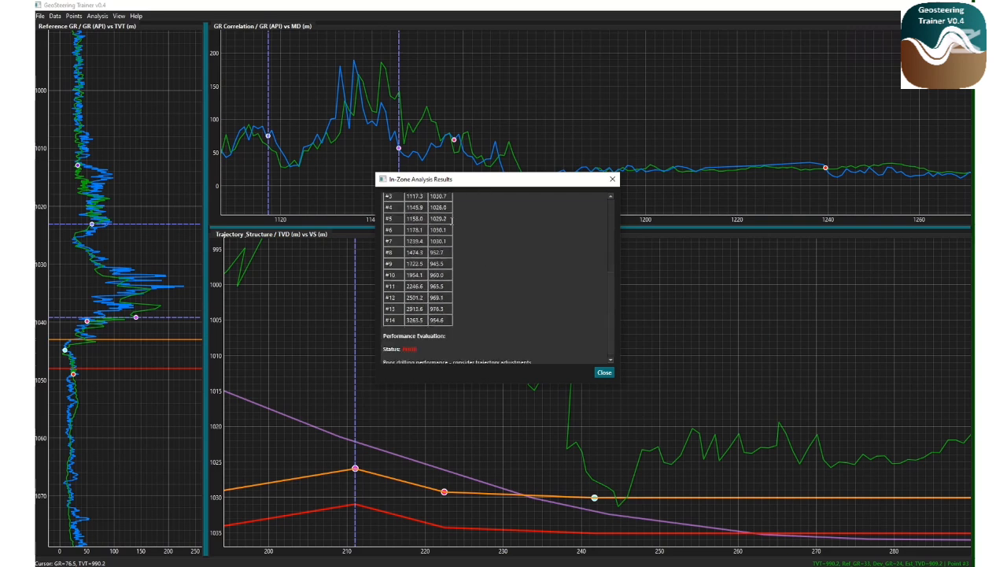
scroll(451, 219, up, 5)
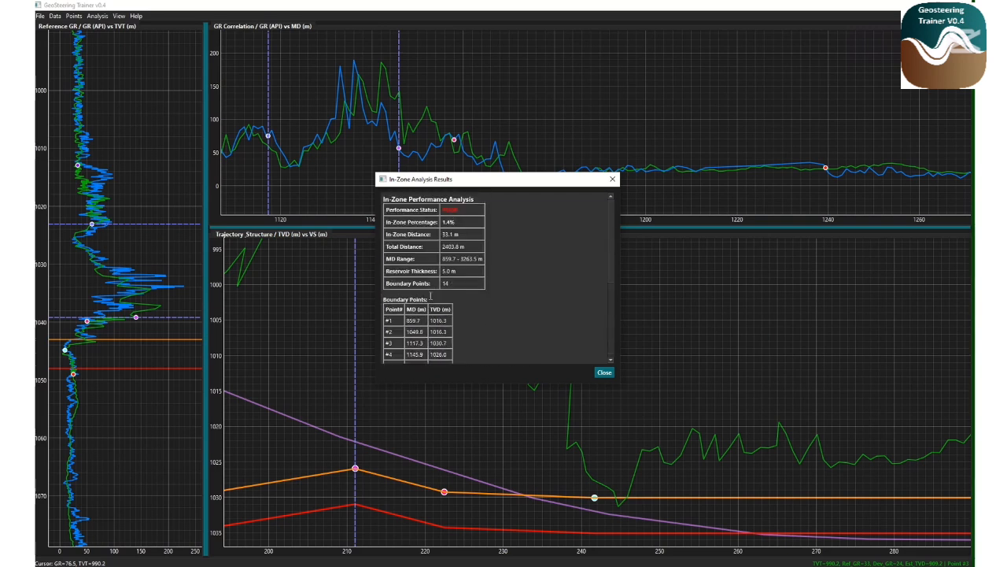
scroll(430, 296, down, 3)
scroll(387, 232, down, 3)
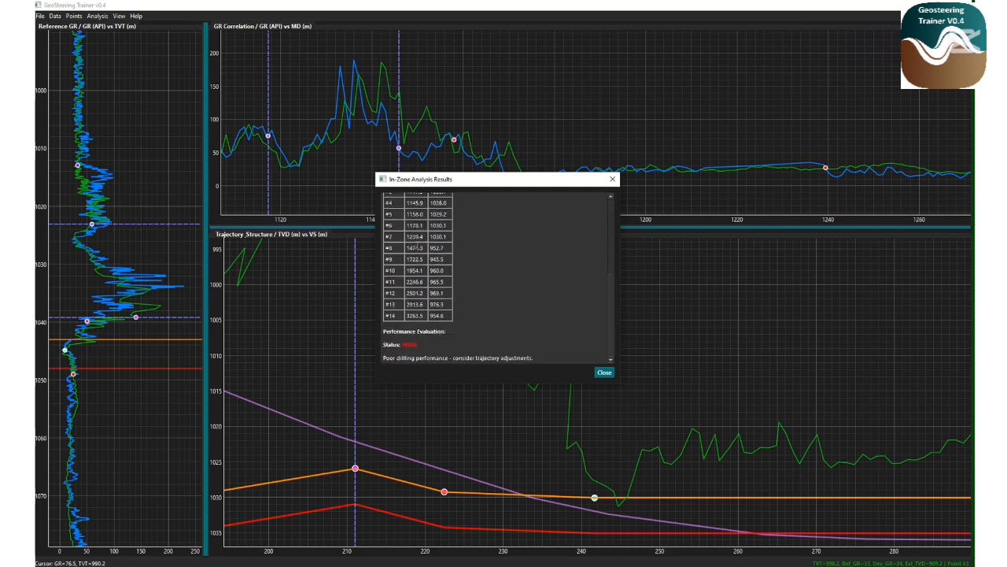
scroll(417, 243, up, 6)
scroll(472, 233, down, 7)
click(612, 179)
Run the GR correlation analysis and scroll through its results before closing them
click(97, 17)
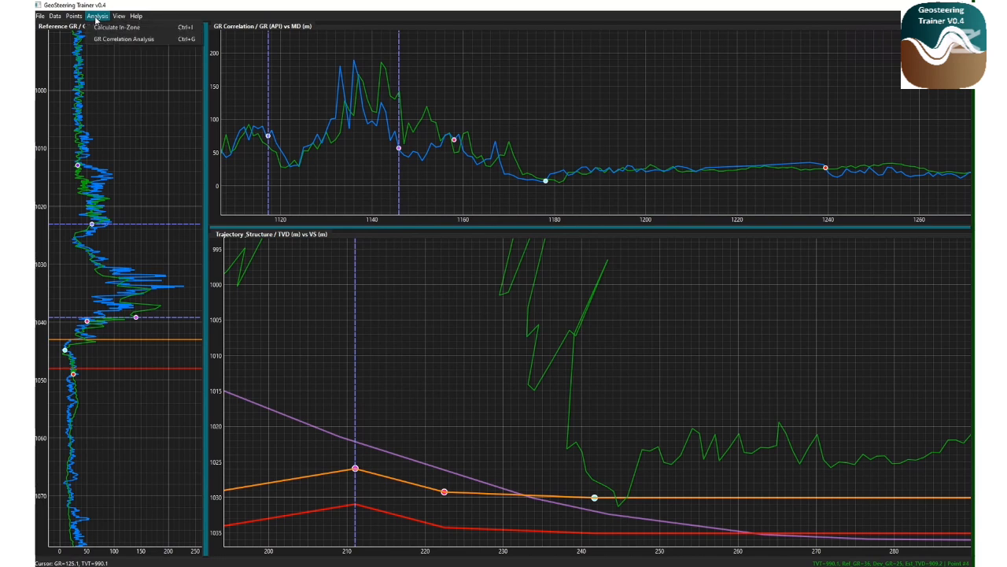
click(127, 39)
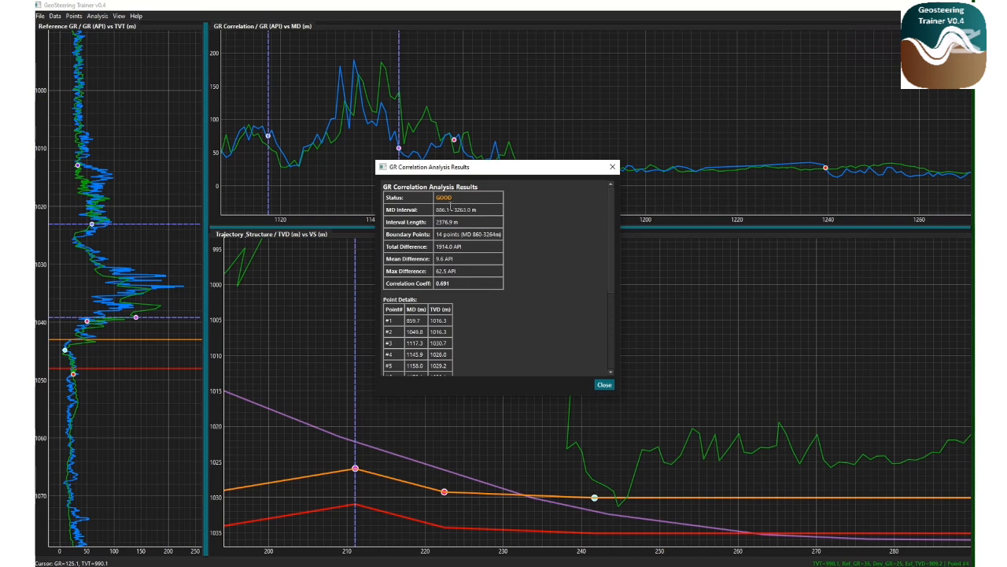
scroll(451, 209, down, 3)
scroll(452, 209, up, 3)
drag(466, 246, 436, 259)
drag(456, 270, 437, 271)
scroll(465, 283, down, 3)
scroll(466, 283, up, 3)
click(613, 166)
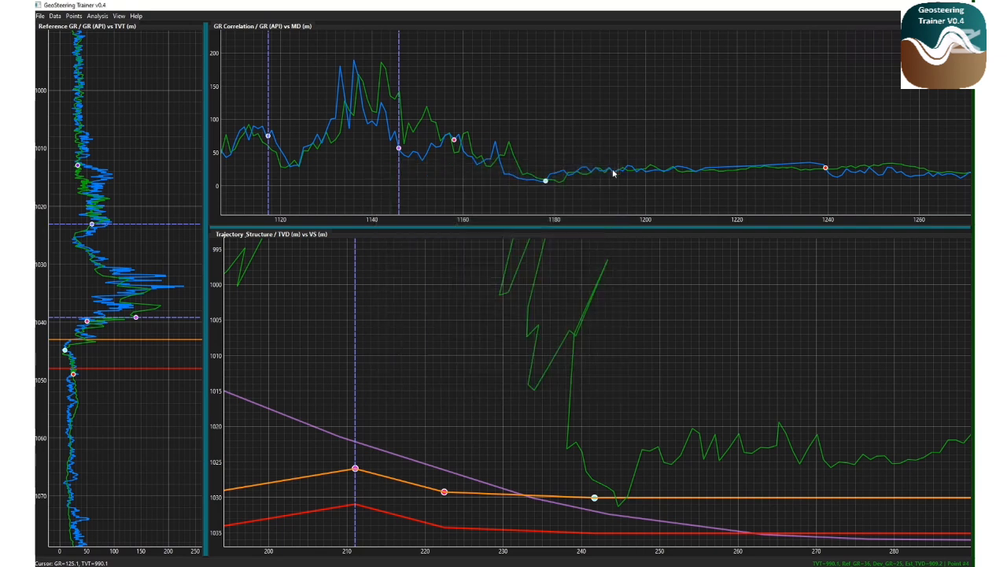
Save the geosteering project
click(73, 15)
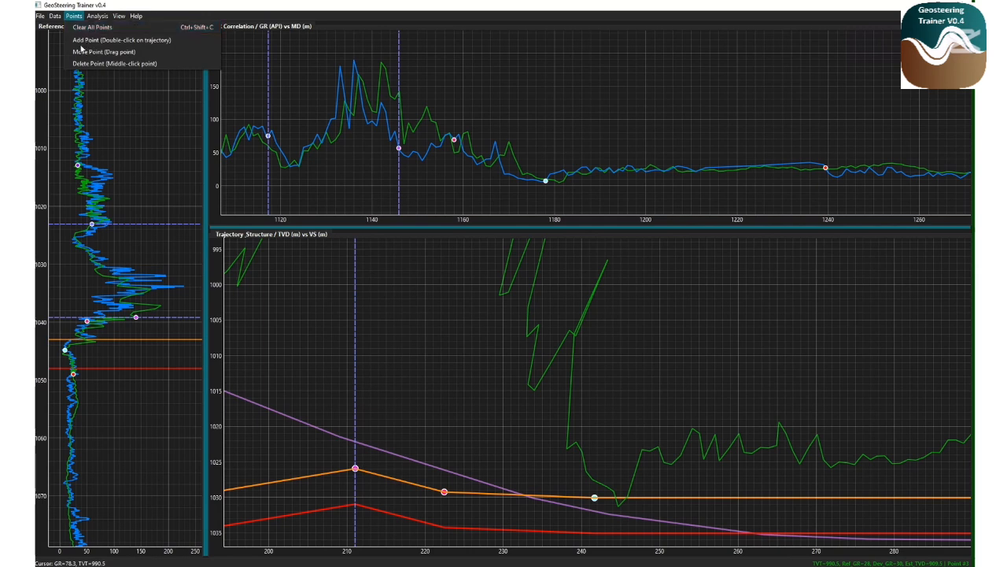
mouse_move(46, 17)
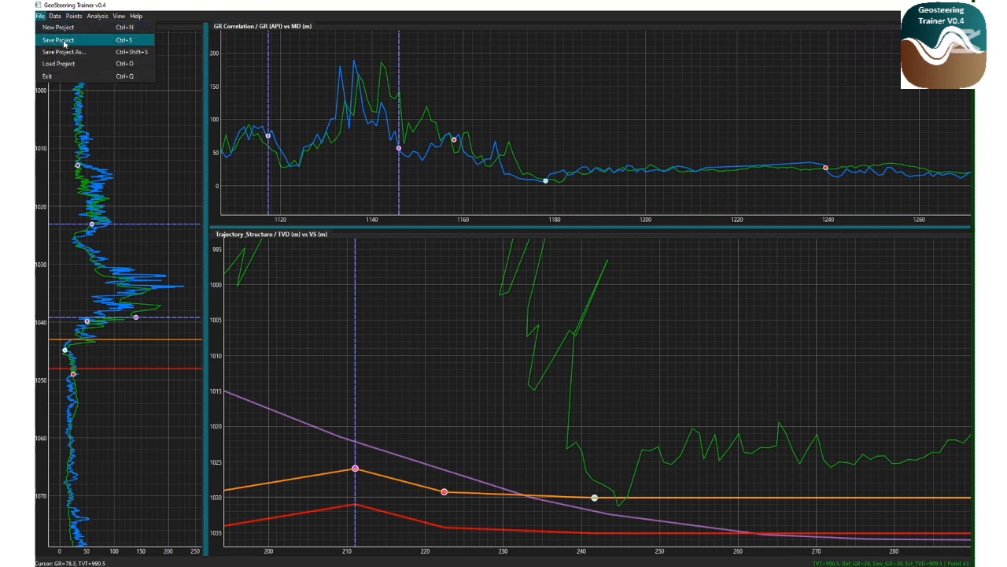
click(64, 44)
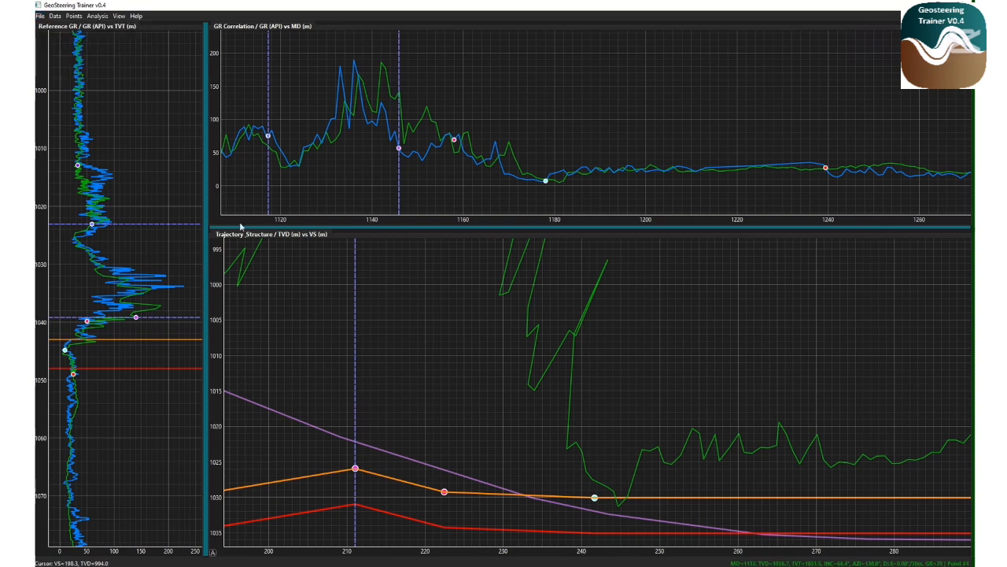